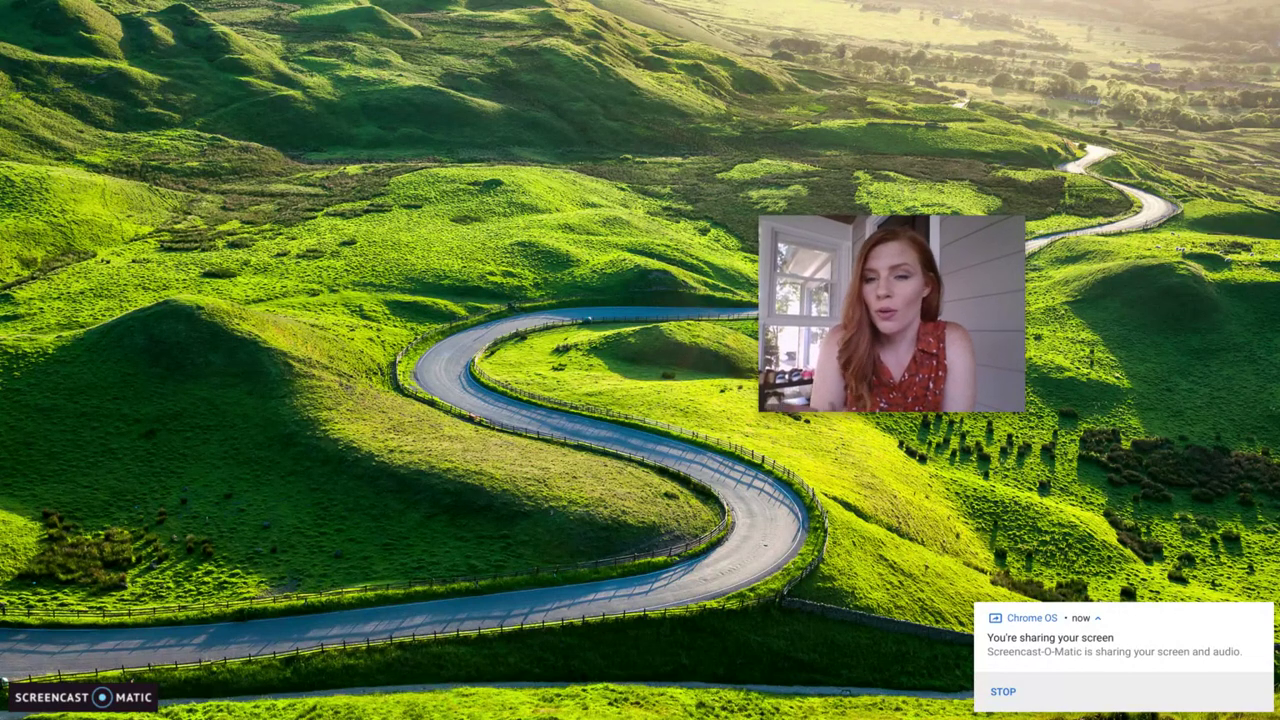
# - Reveal the Chrome OS shelf of pinned apps at the bottom of the screen
pyautogui.moveTo(930, 708)
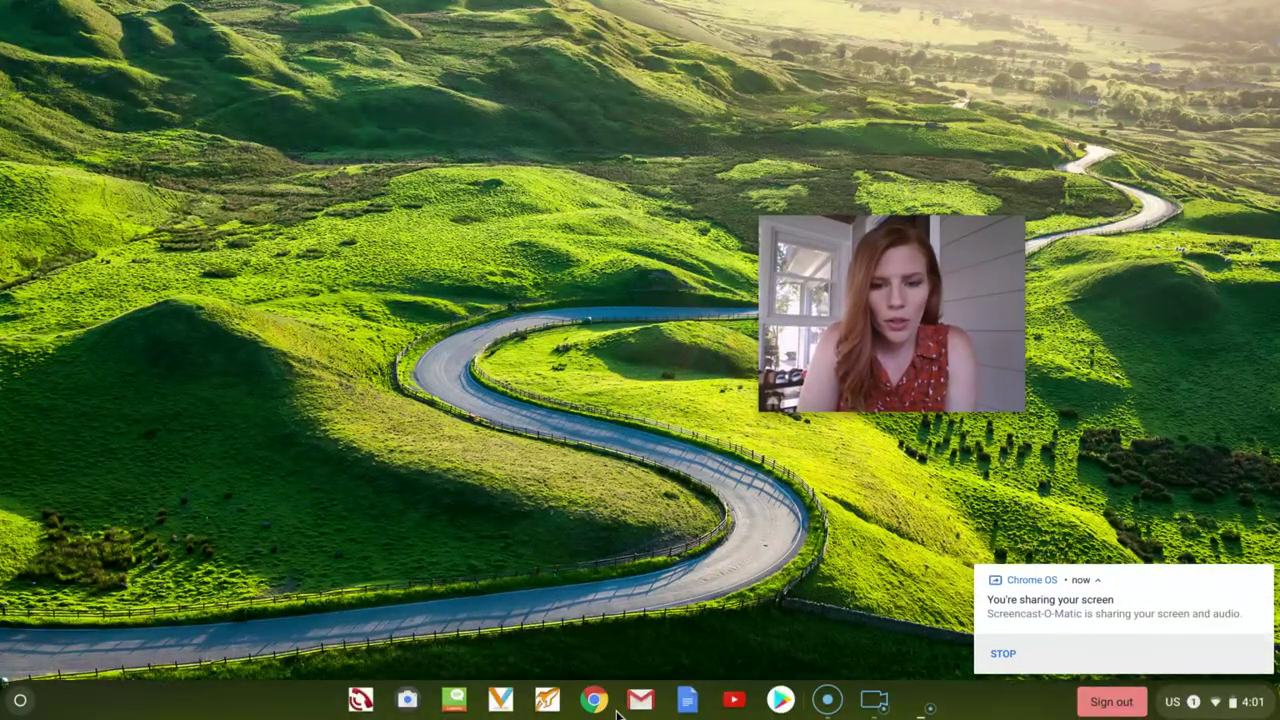
# - Open Chrome and go to the district portal, portal.dekalbschoolsga.org
pyautogui.click(600, 702)
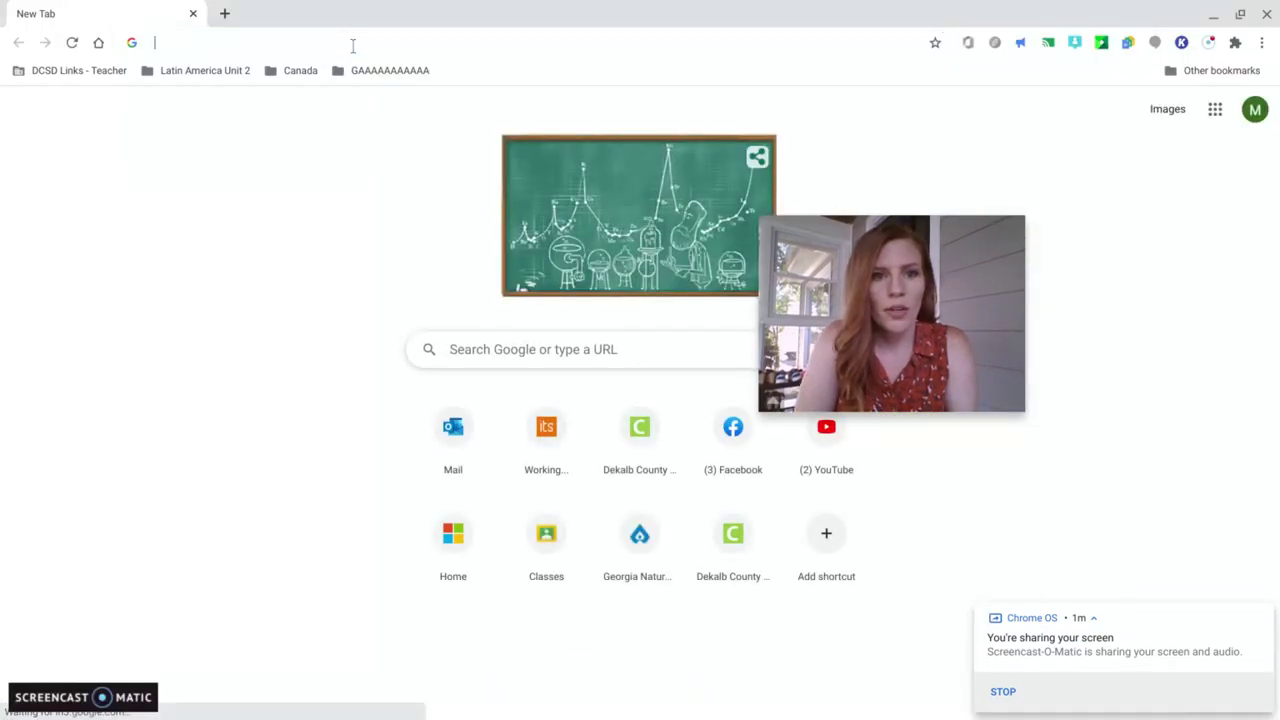
pyautogui.click(353, 44)
pyautogui.write('o')
pyautogui.press('BackSpace')
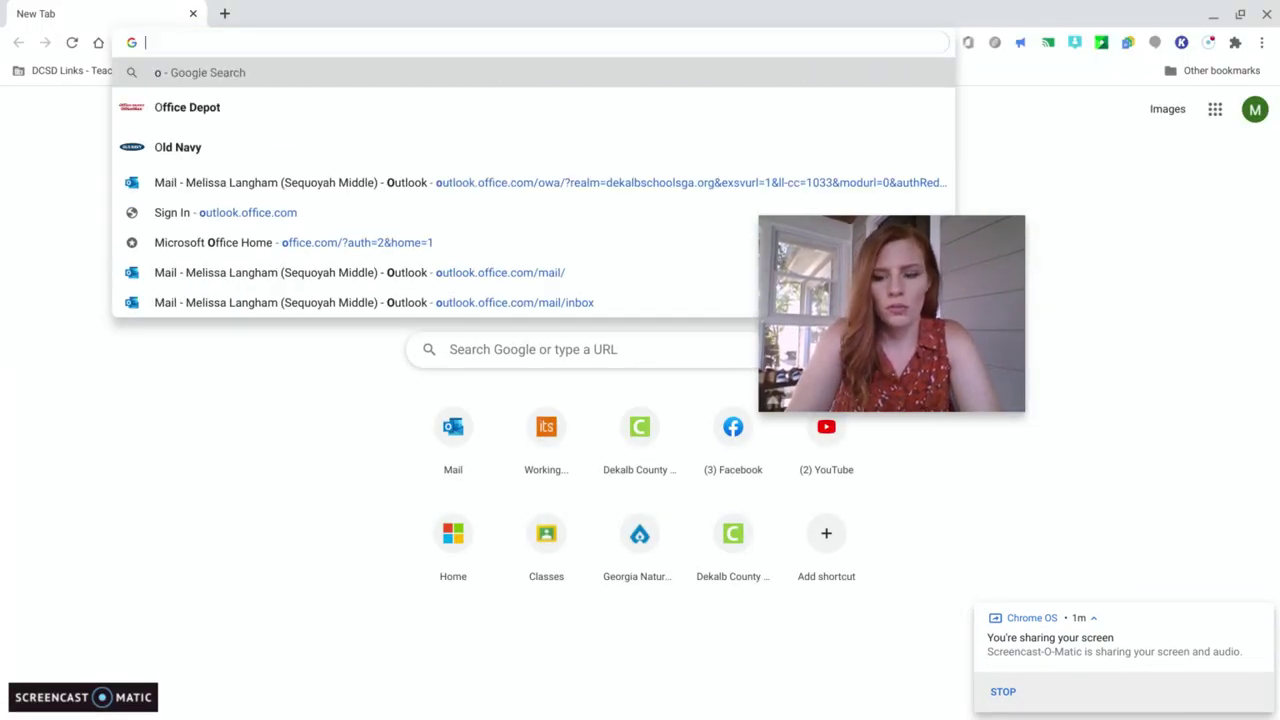
pyautogui.write('port')
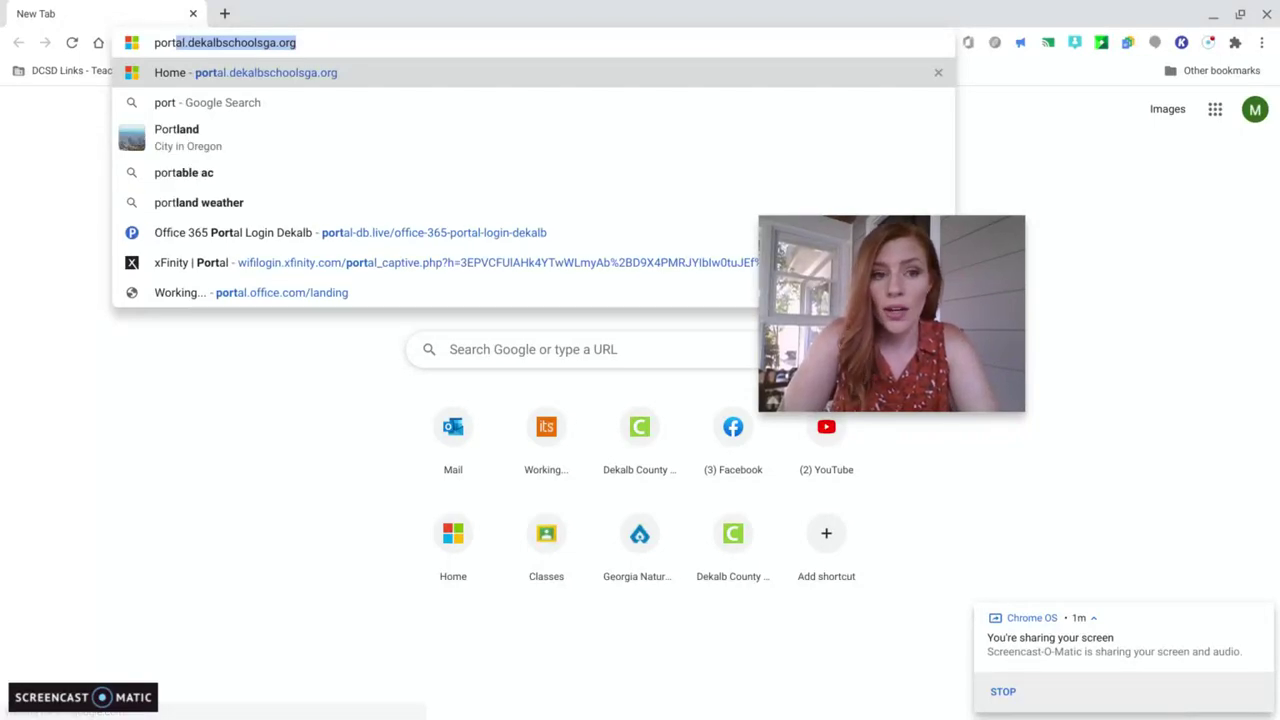
pyautogui.press('BackSpace')
pyautogui.press('BackSpace')
pyautogui.press('BackSpace')
pyautogui.press('BackSpace')
pyautogui.press('BackSpace')
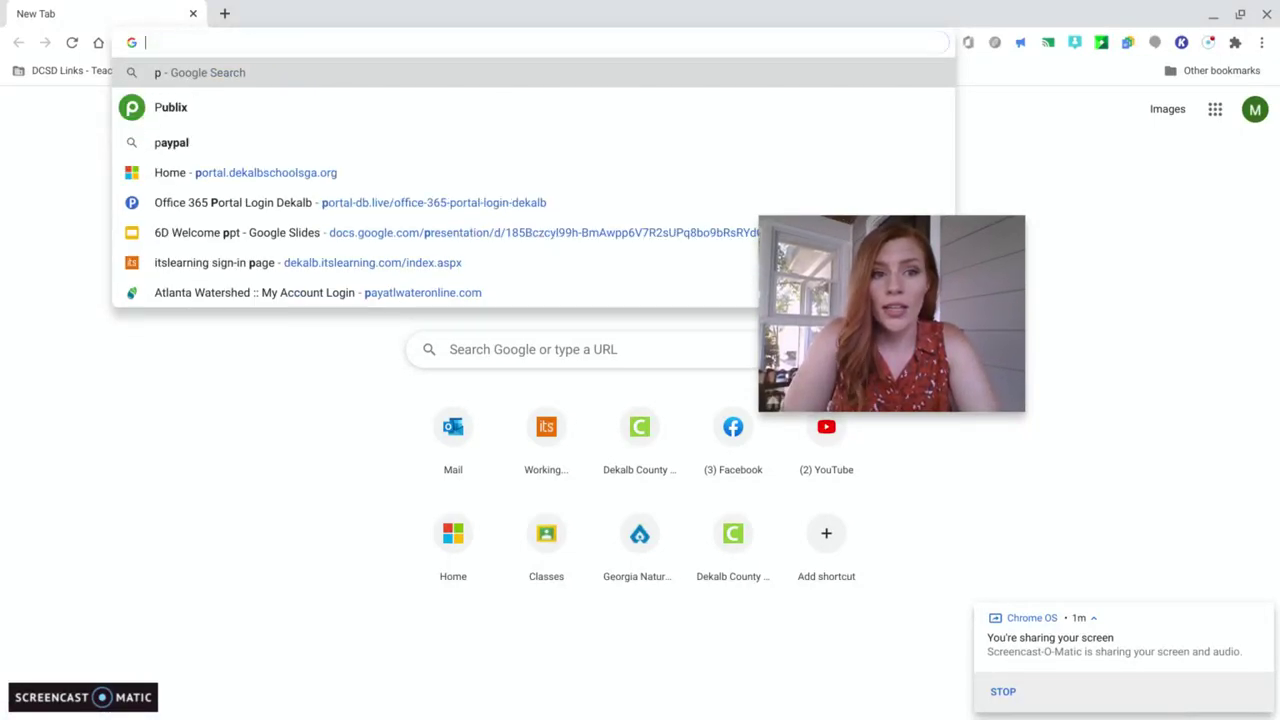
pyautogui.write('outloo')
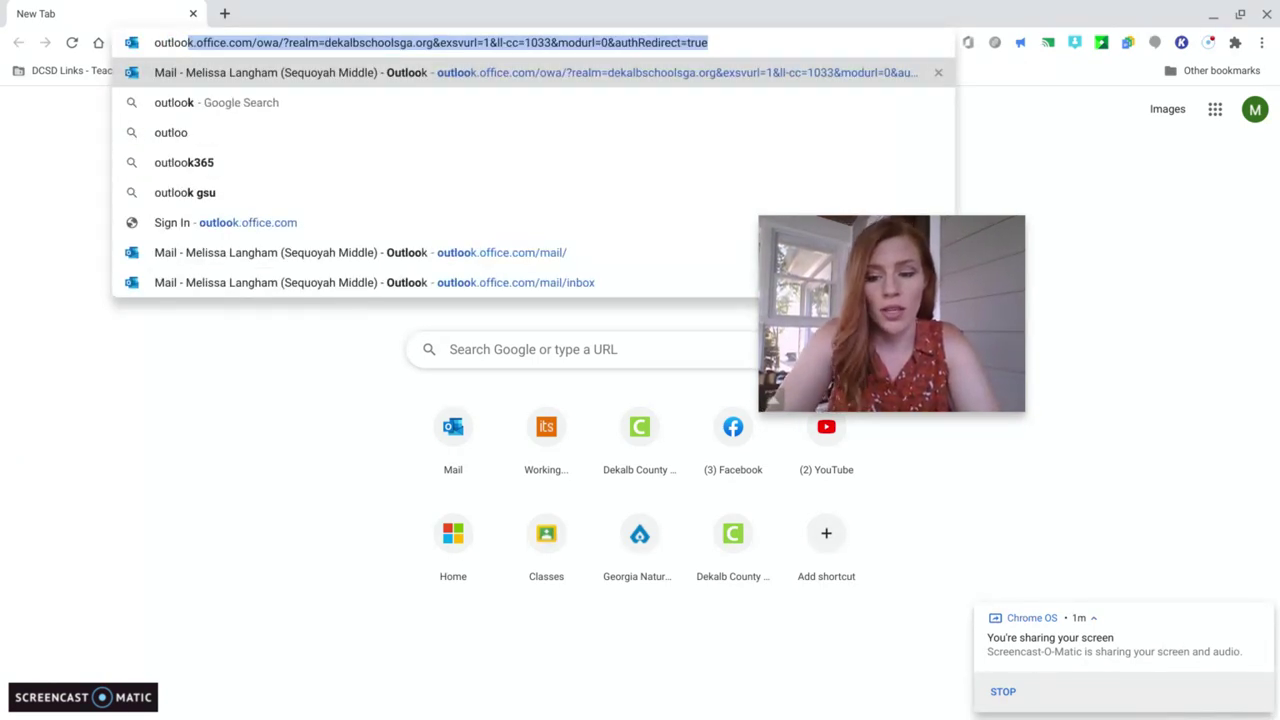
pyautogui.press('BackSpace')
pyautogui.press('BackSpace')
pyautogui.press('BackSpace')
pyautogui.press('BackSpace')
pyautogui.press('BackSpace')
pyautogui.press('BackSpace')
pyautogui.press('BackSpace')
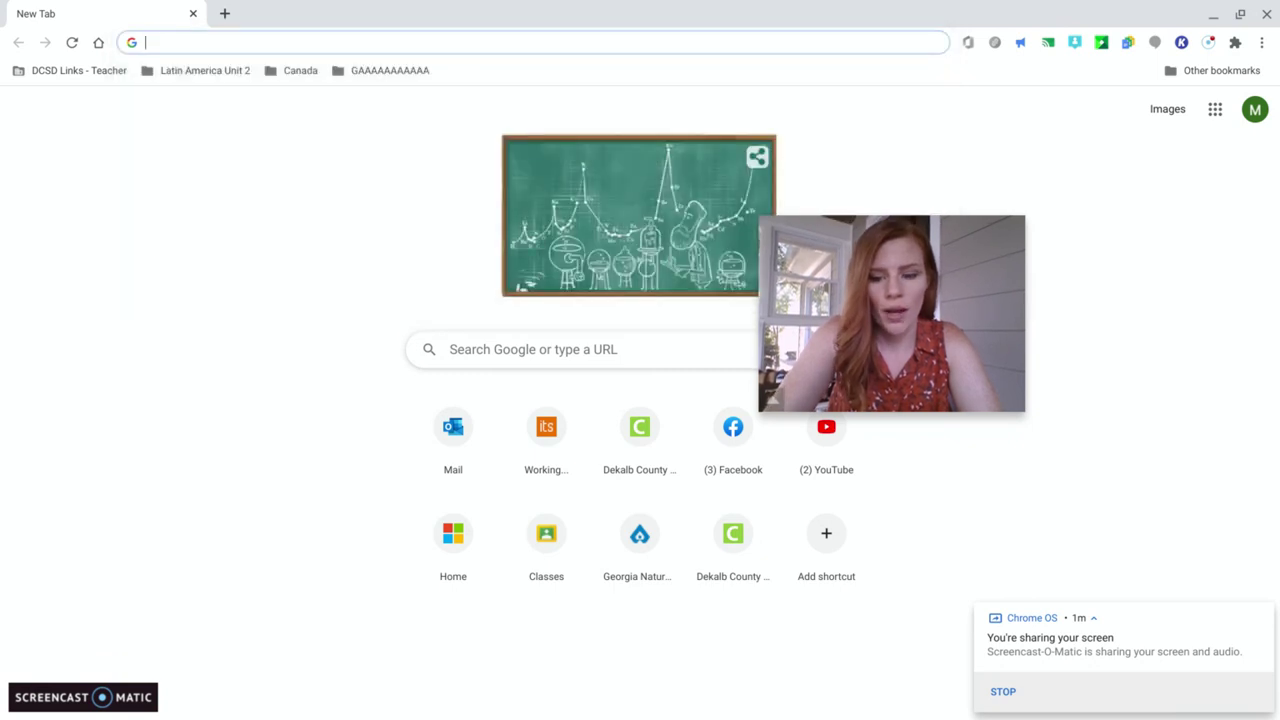
pyautogui.write('portal.dekalbschoolsga.org')
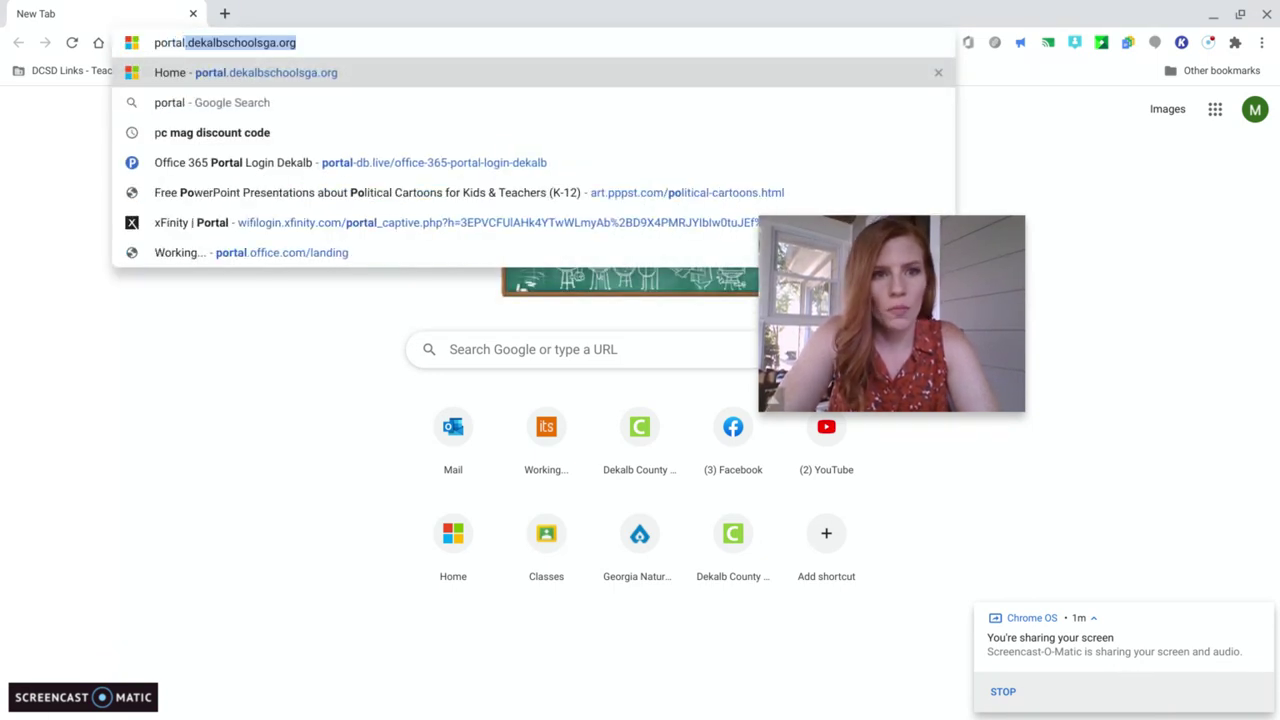
pyautogui.press('Return')
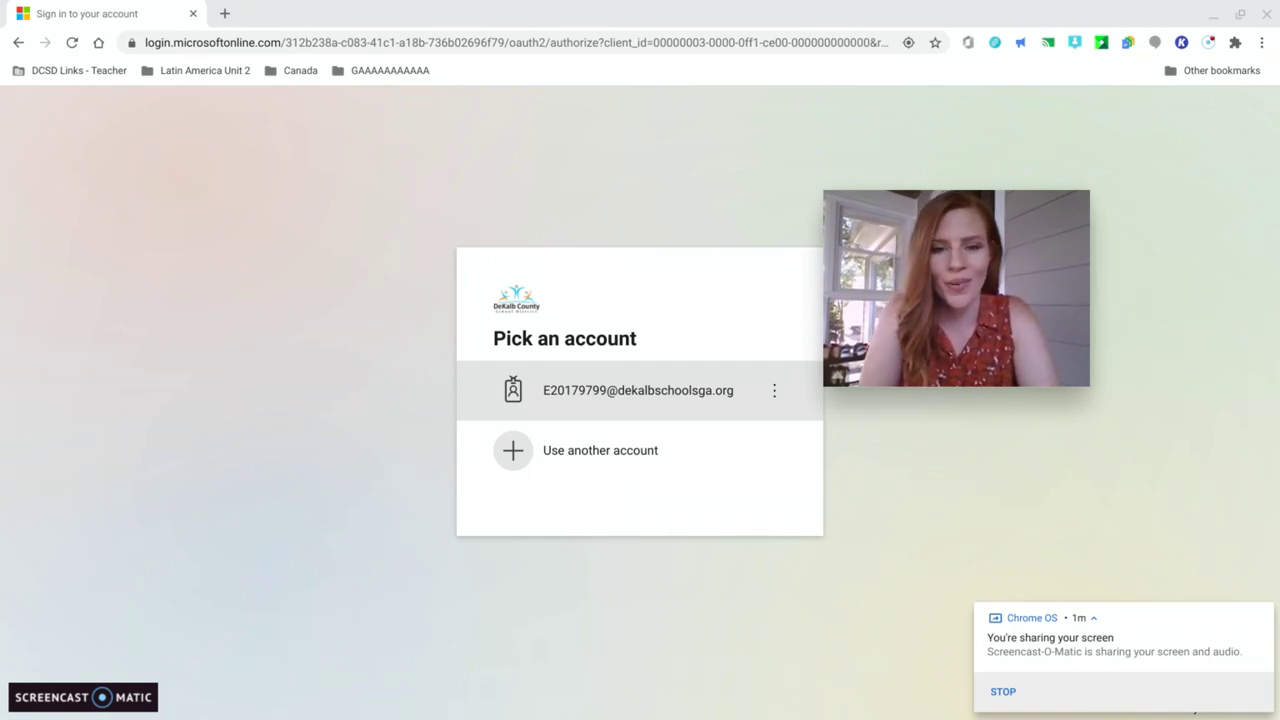
# - Try a sample student address under another account, then go back and choose the listed staff account
pyautogui.click(627, 468)
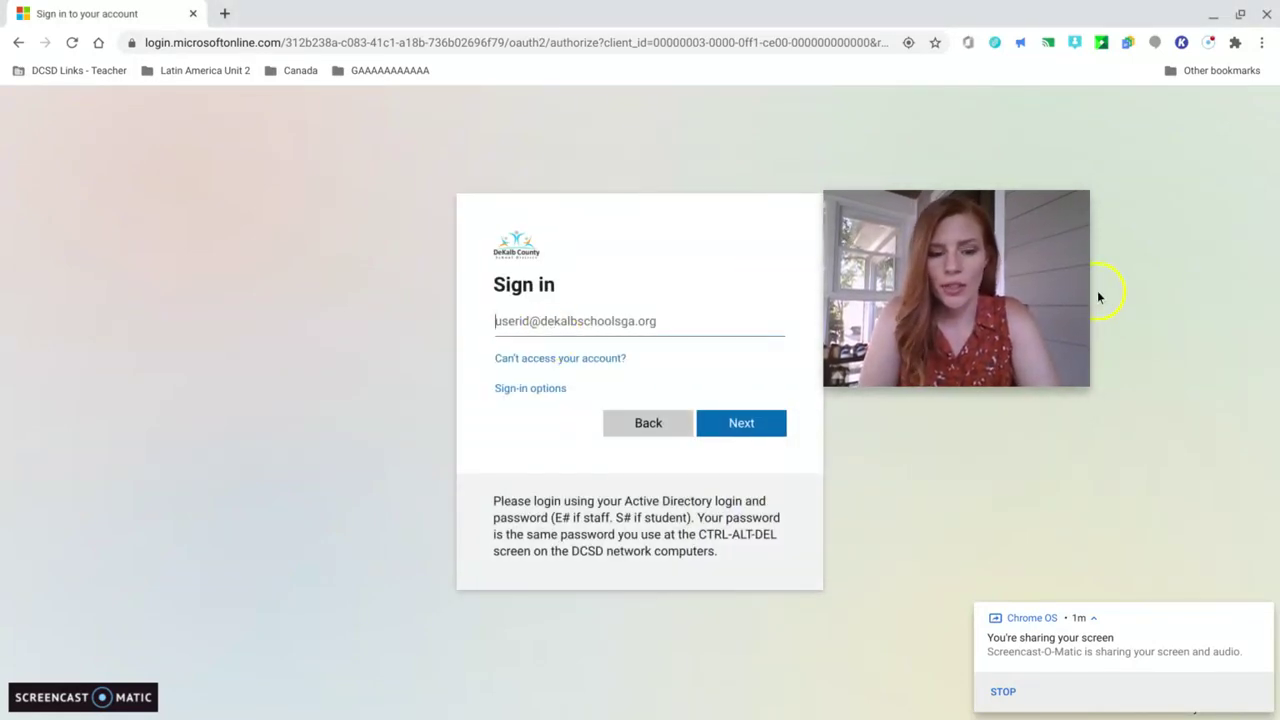
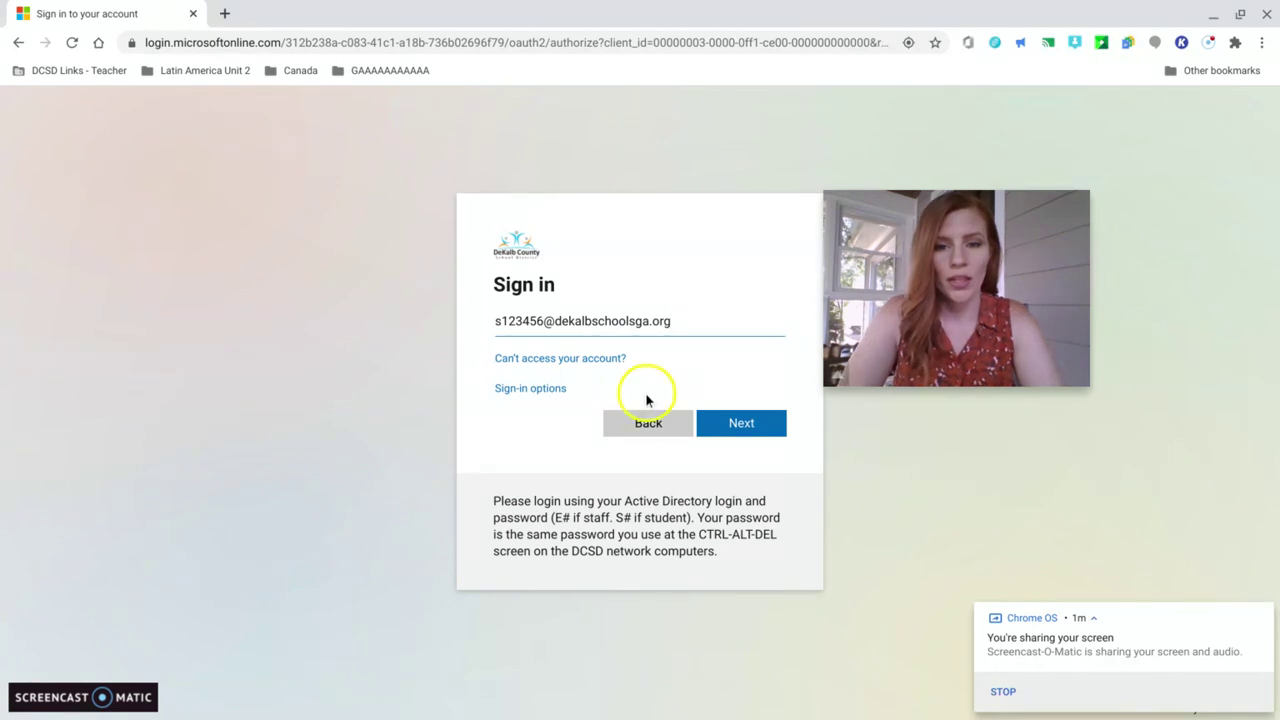
pyautogui.click(647, 424)
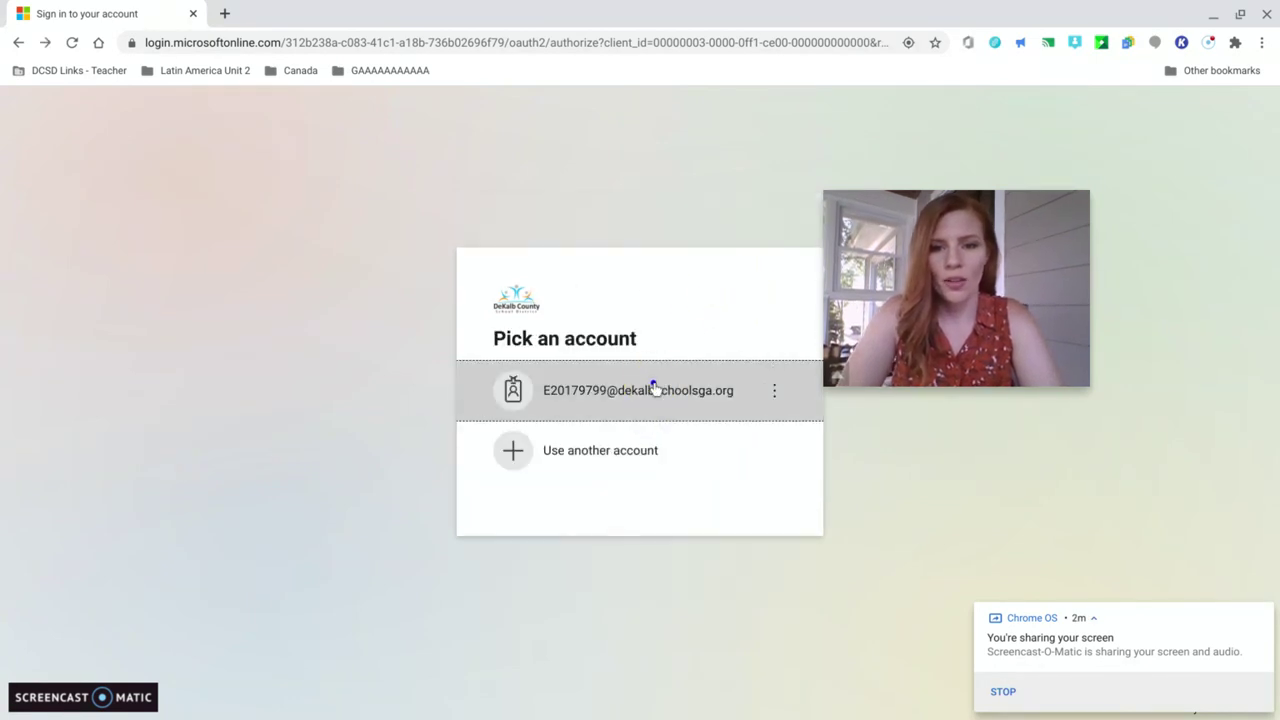
pyautogui.click(655, 388)
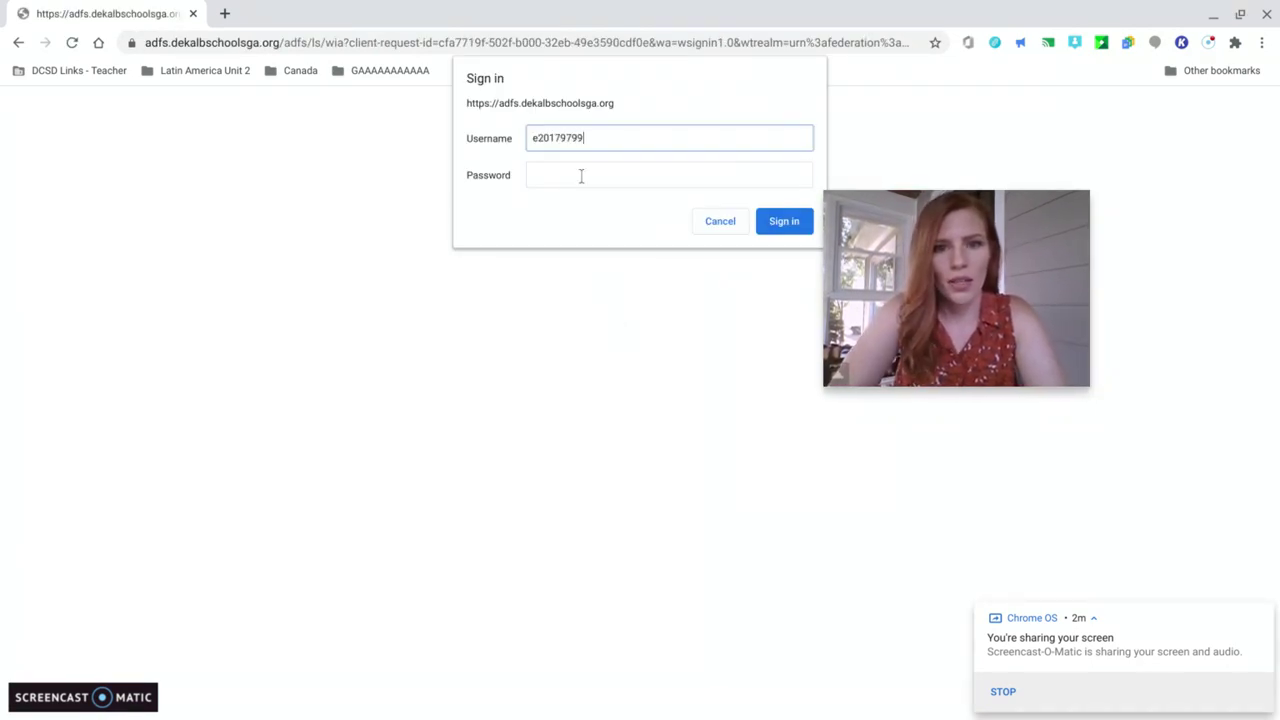
# - Enter the staff account password and sign in
pyautogui.click(581, 176)
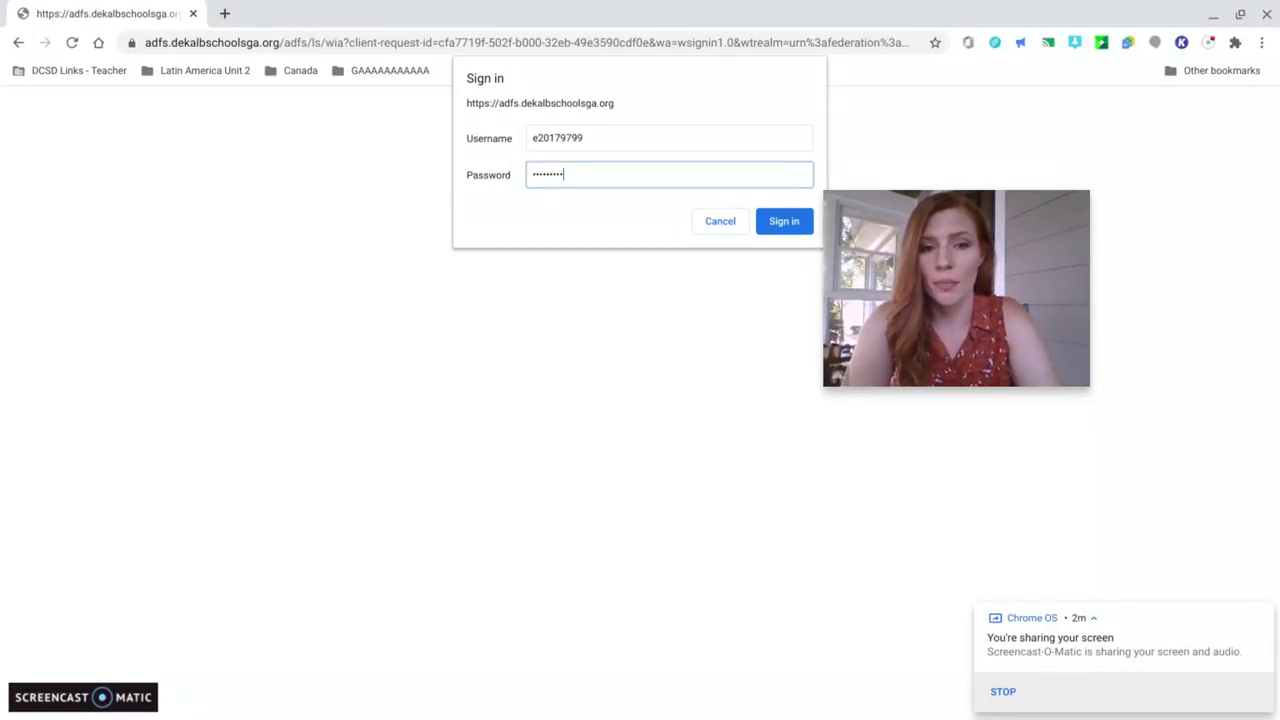
pyautogui.click(786, 221)
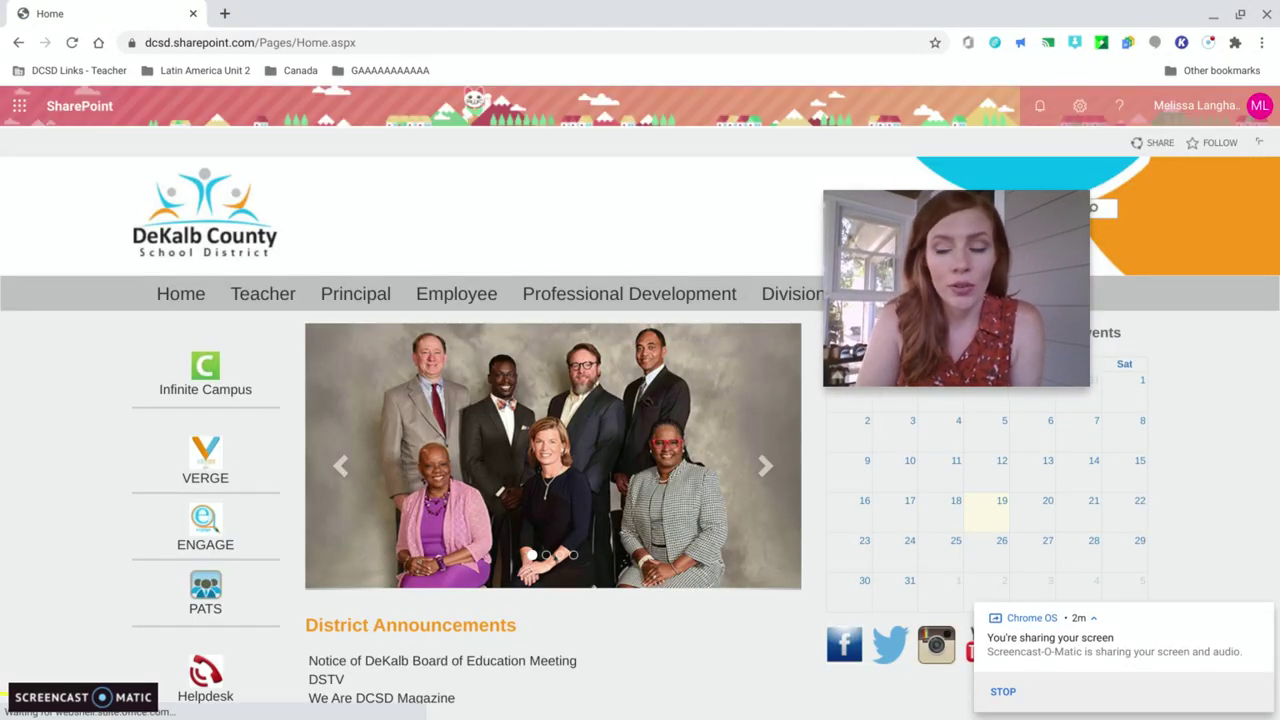
# - Open the Office app launcher from the district SharePoint home page
pyautogui.moveTo(966, 252); pyautogui.dragTo(1136, 91)
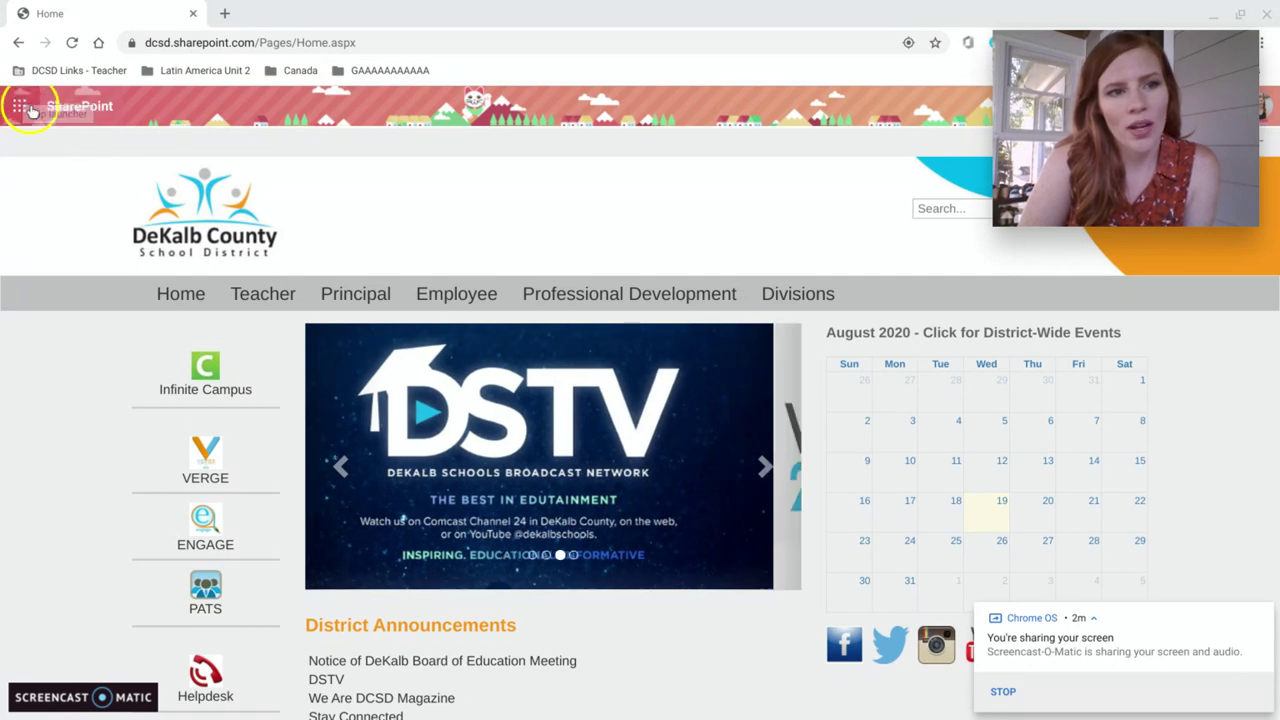
pyautogui.click(19, 108)
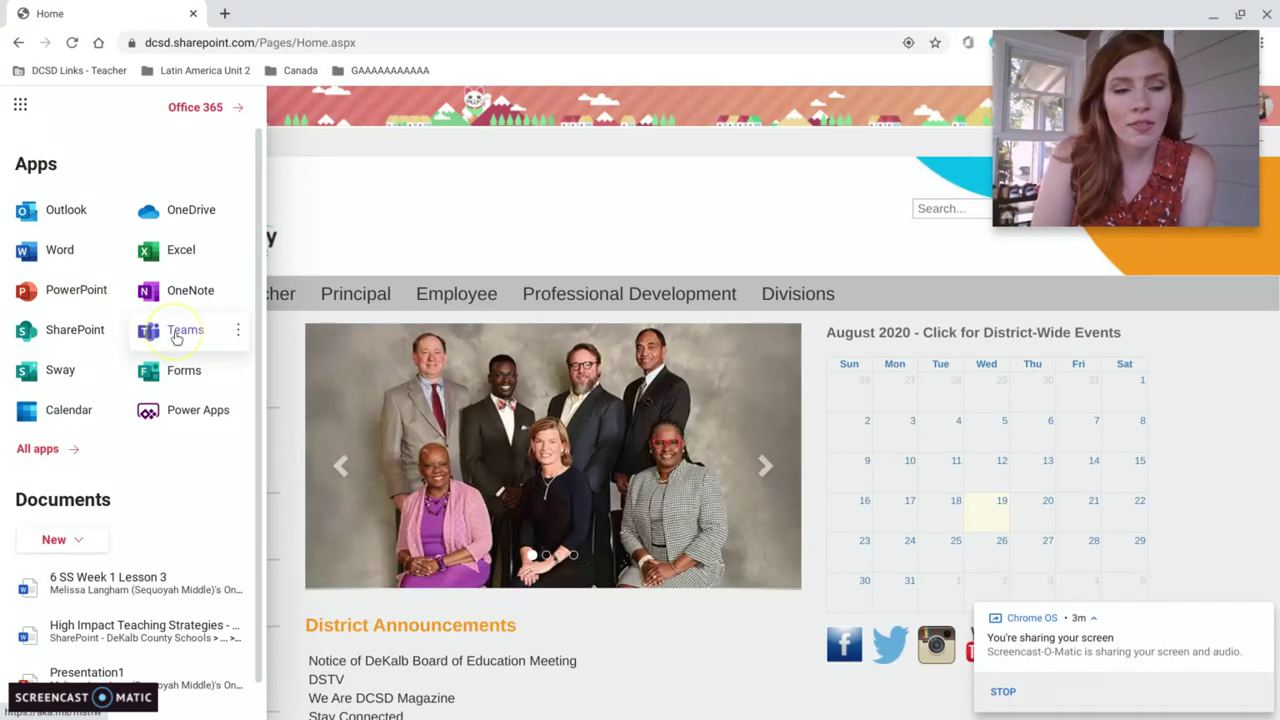
# - Launch Outlook from the app launcher to reach the Focused Inbox
pyautogui.click(58, 214)
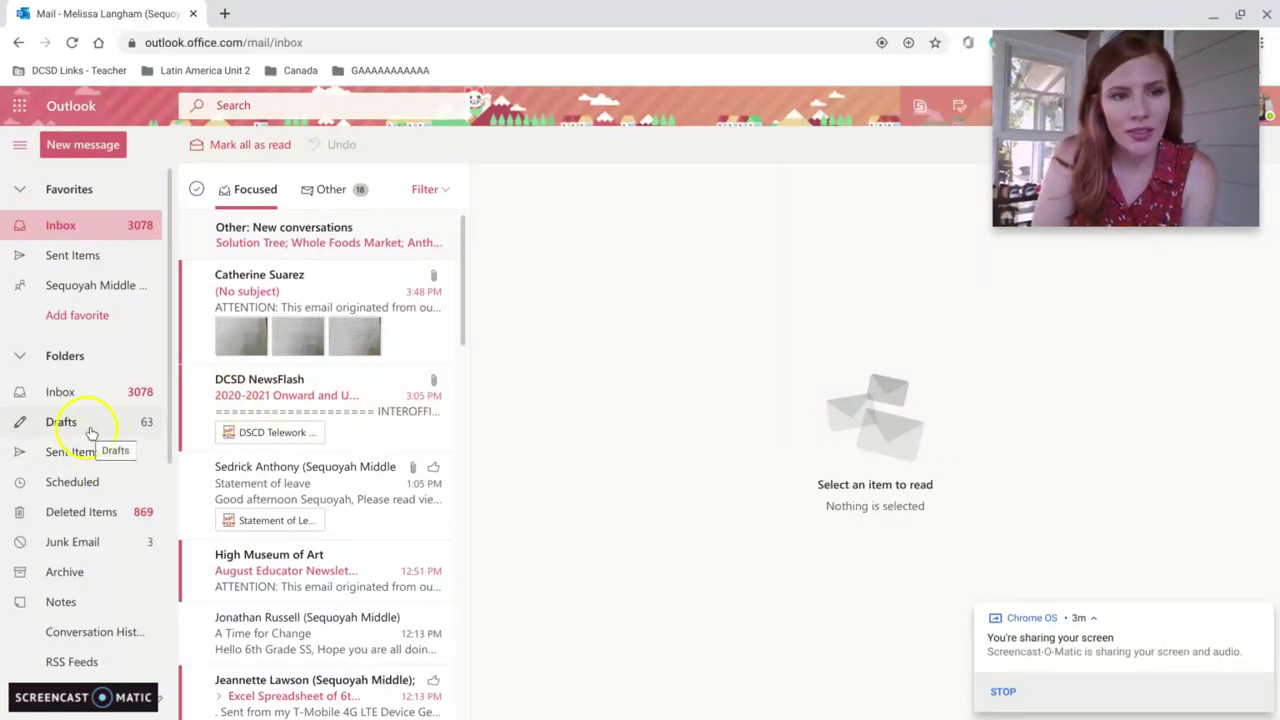
# - Start a new email addressed to Mr. Russell from the contact suggestions
pyautogui.click(79, 147)
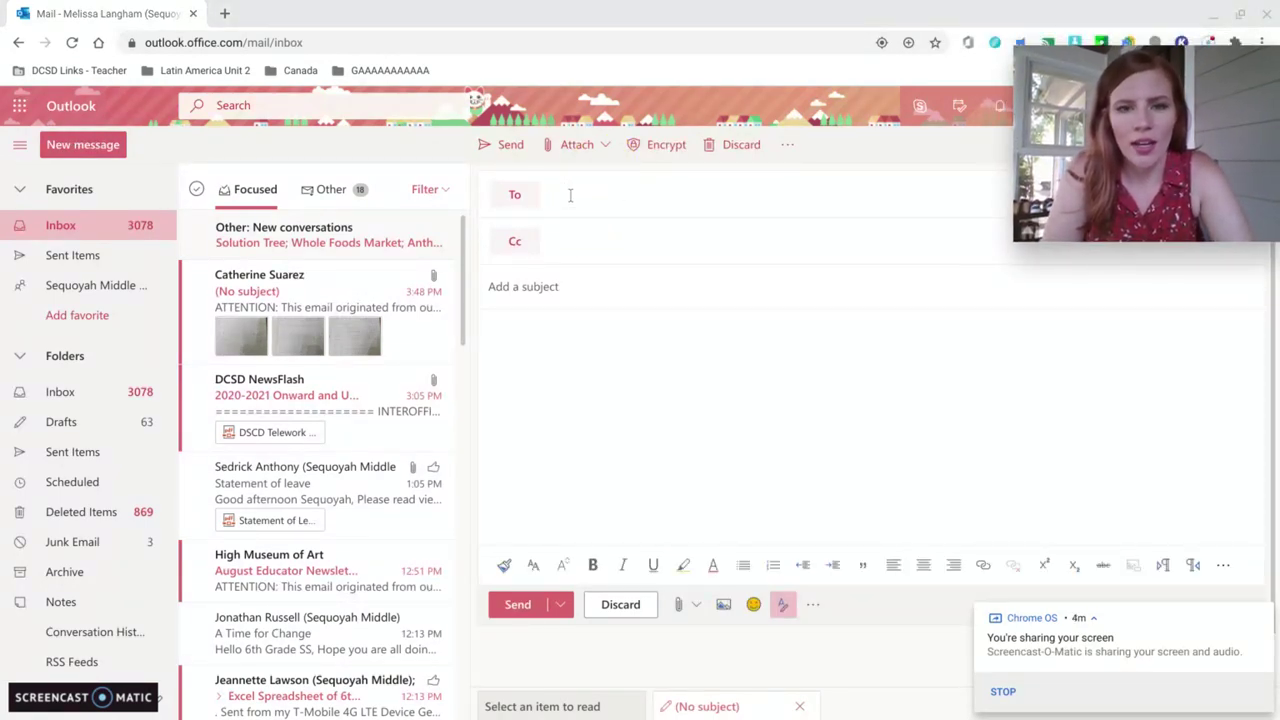
pyautogui.click(570, 195)
pyautogui.write('russe')
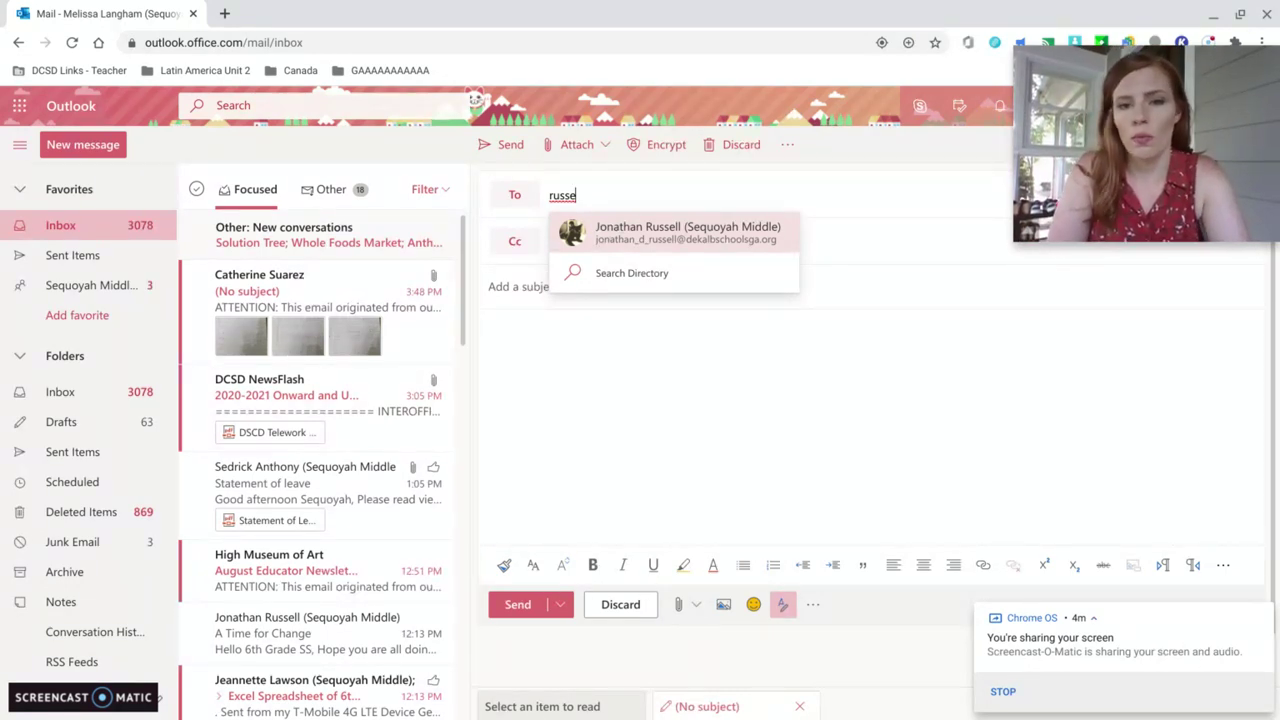
pyautogui.click(612, 239)
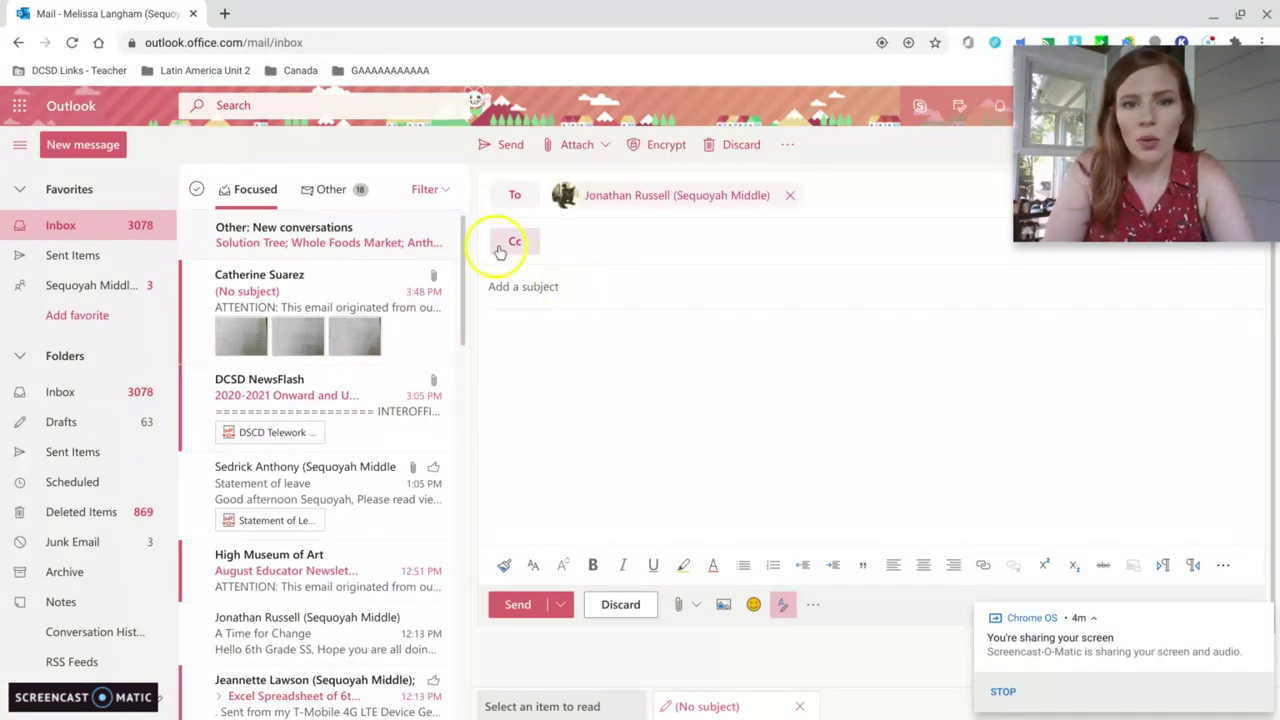
# - Look through the Cc contact suggestions without adding anyone, then return to the To line
pyautogui.click(625, 245)
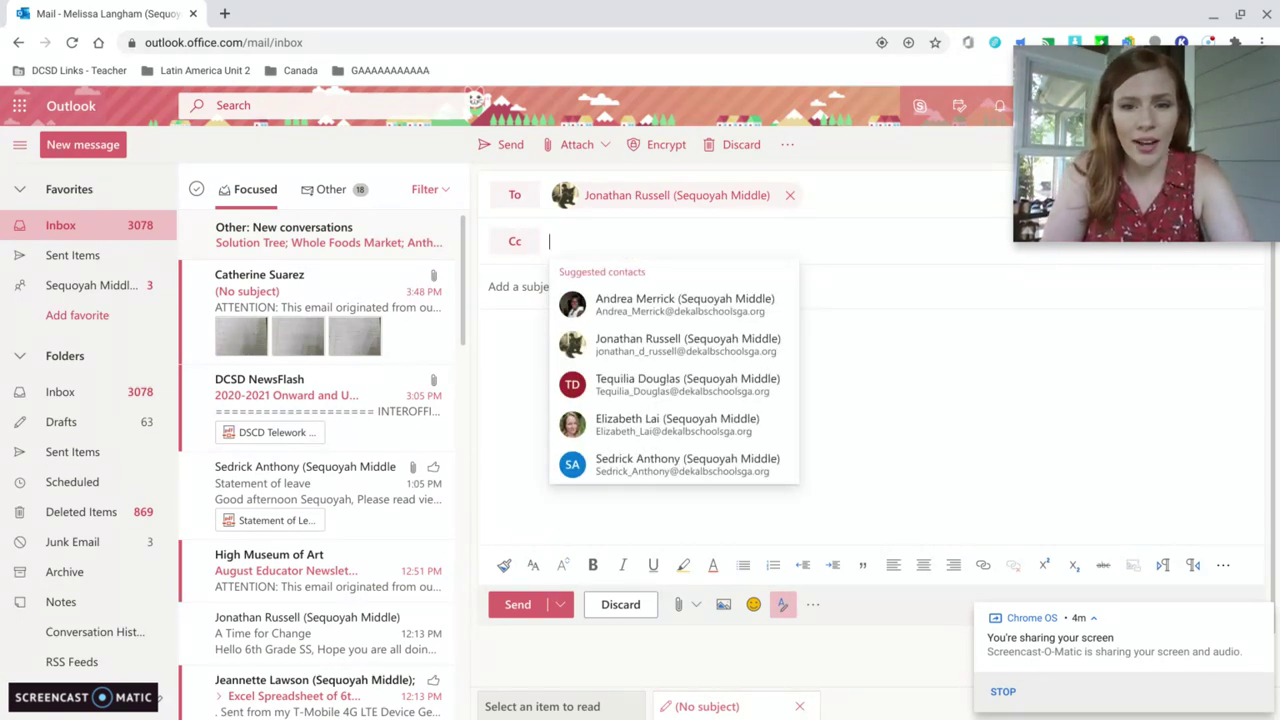
pyautogui.click(499, 276)
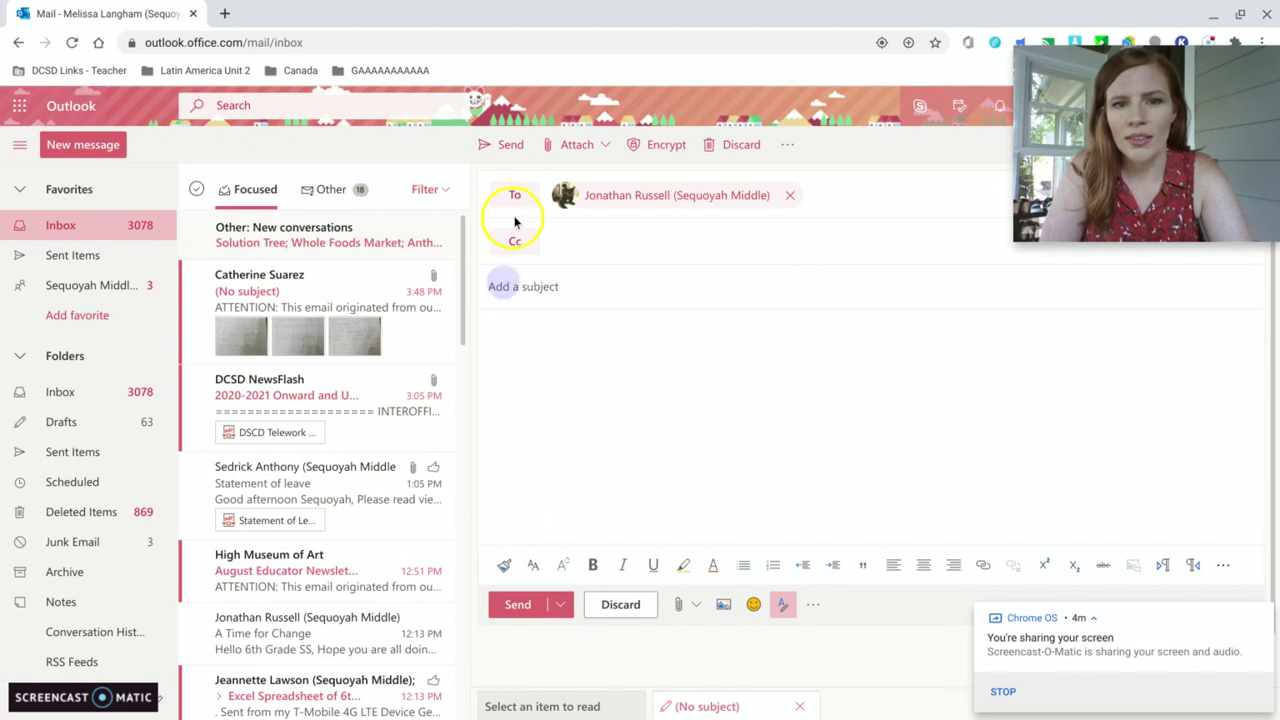
pyautogui.click(600, 240)
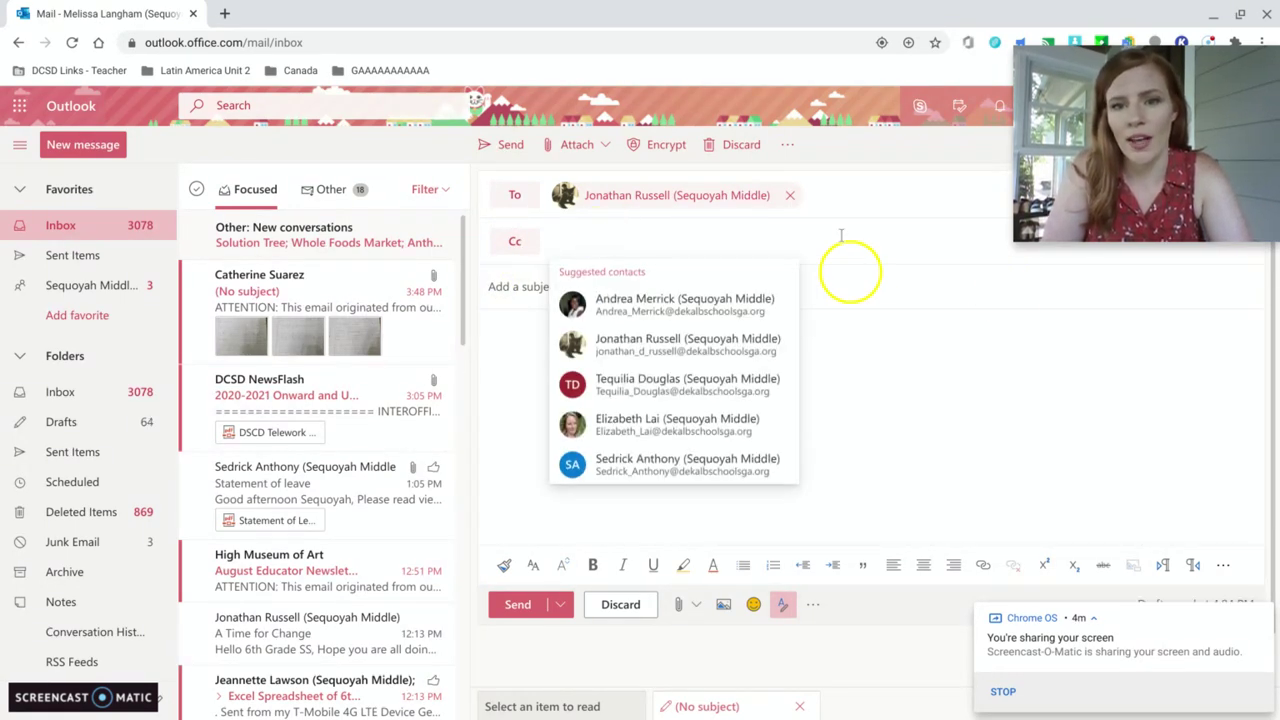
pyautogui.click(818, 195)
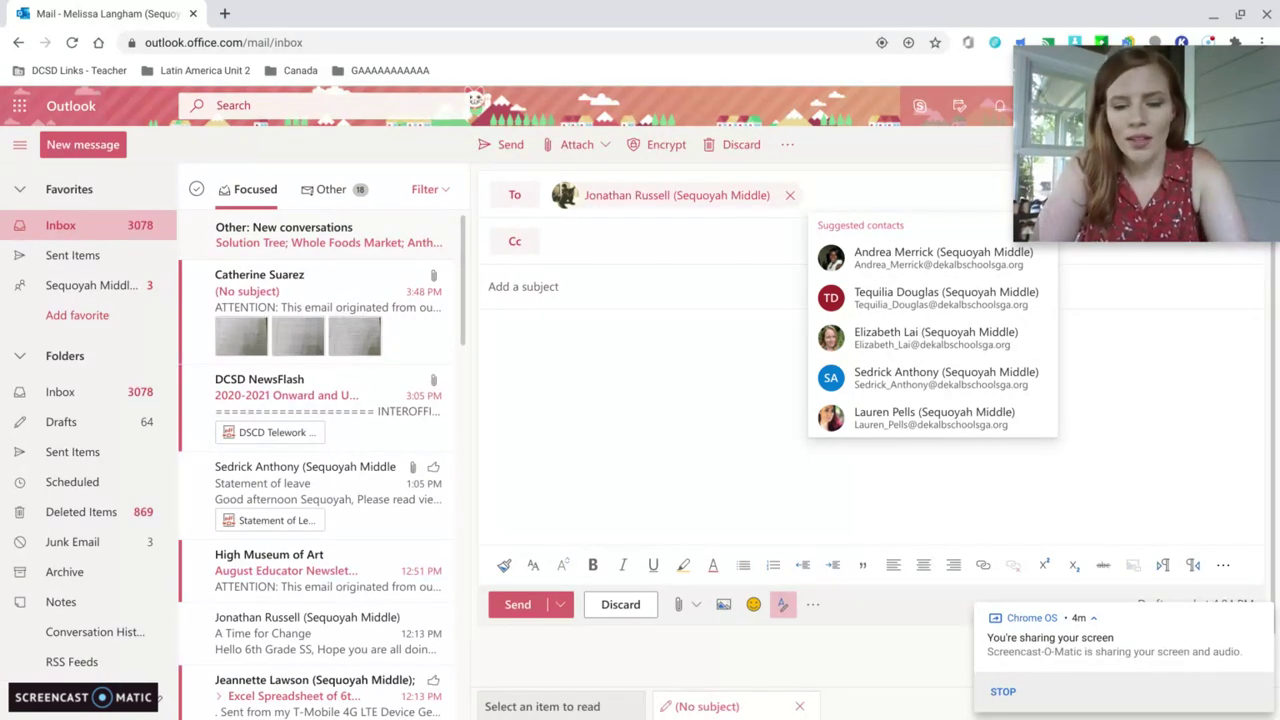
pyautogui.write('rippn')
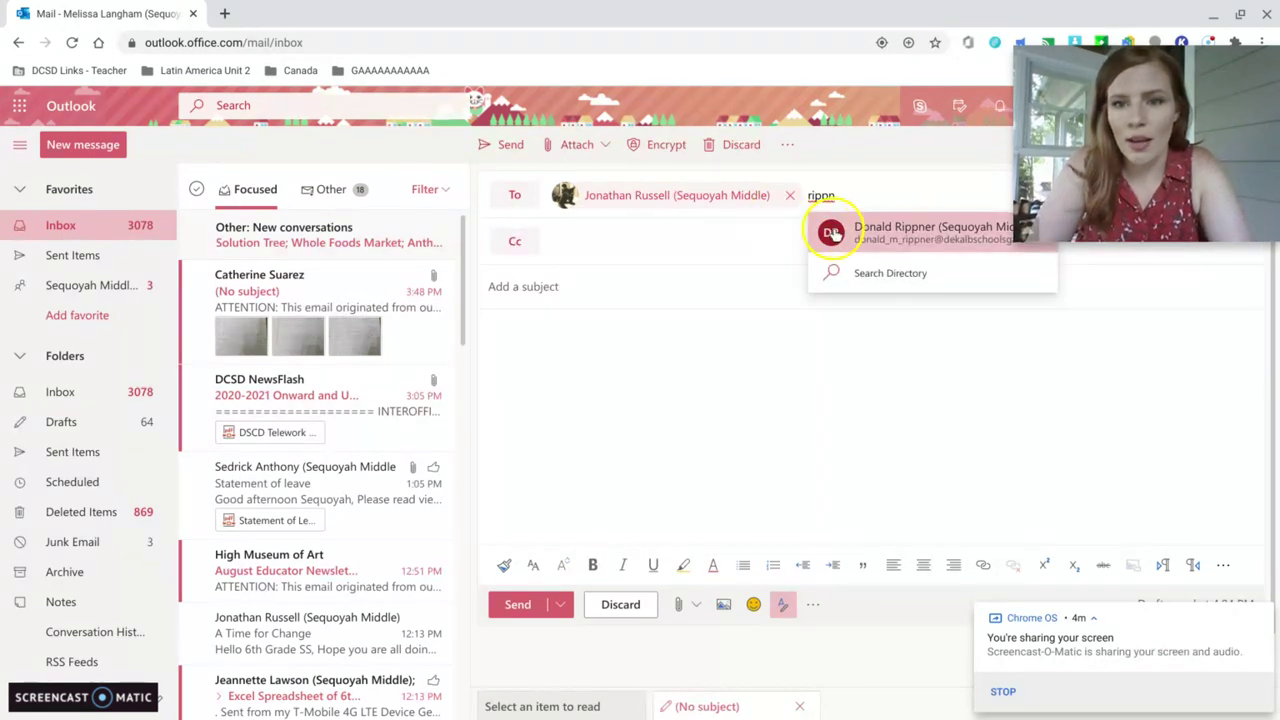
pyautogui.click(835, 230)
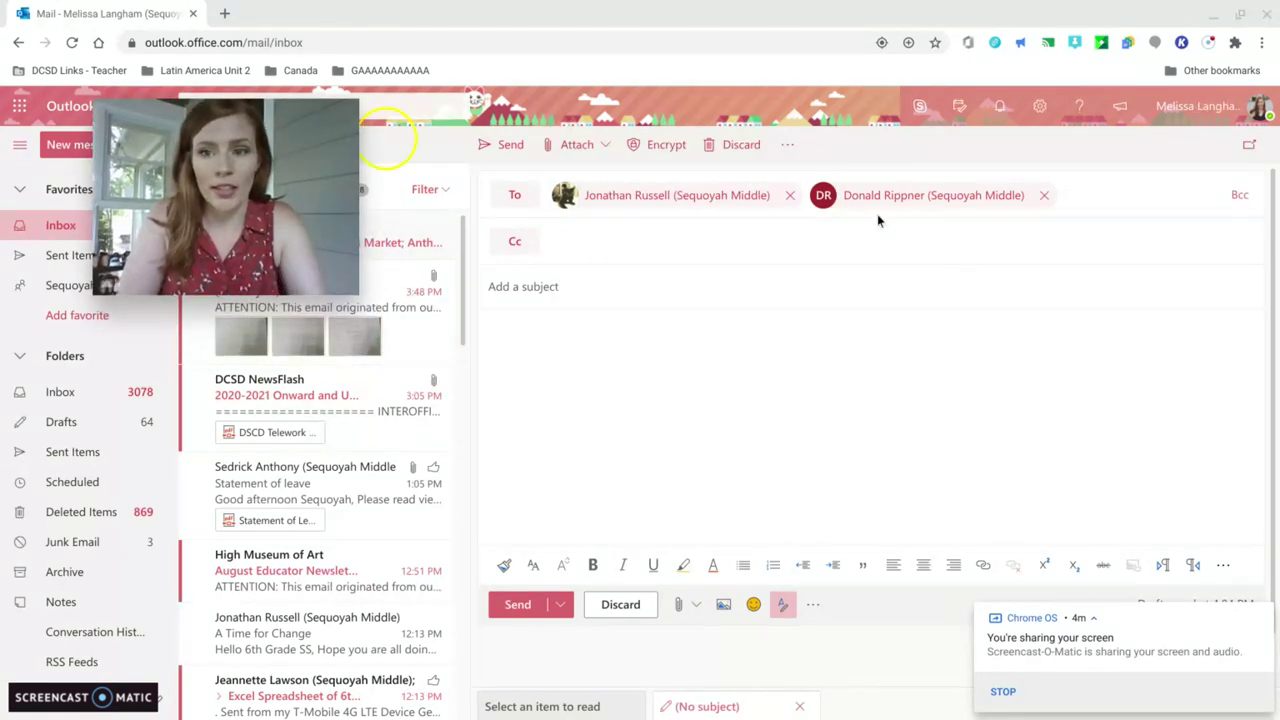
pyautogui.click(1043, 196)
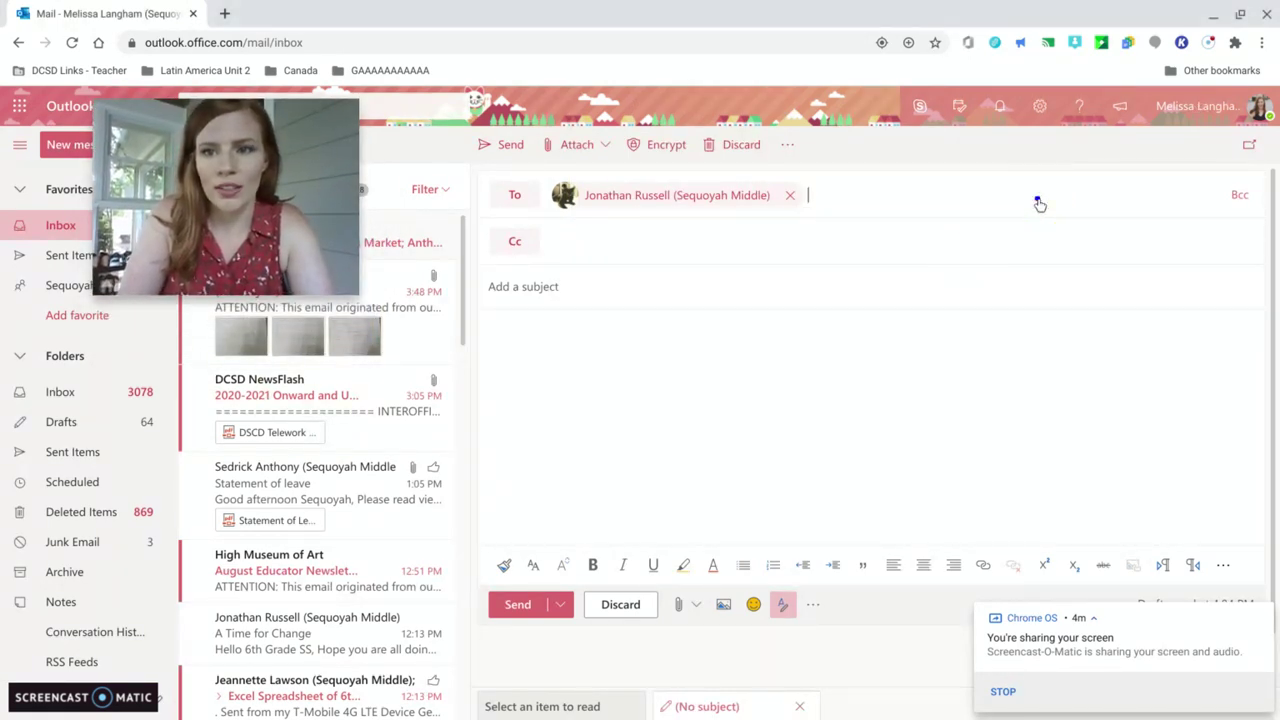
pyautogui.click(538, 290)
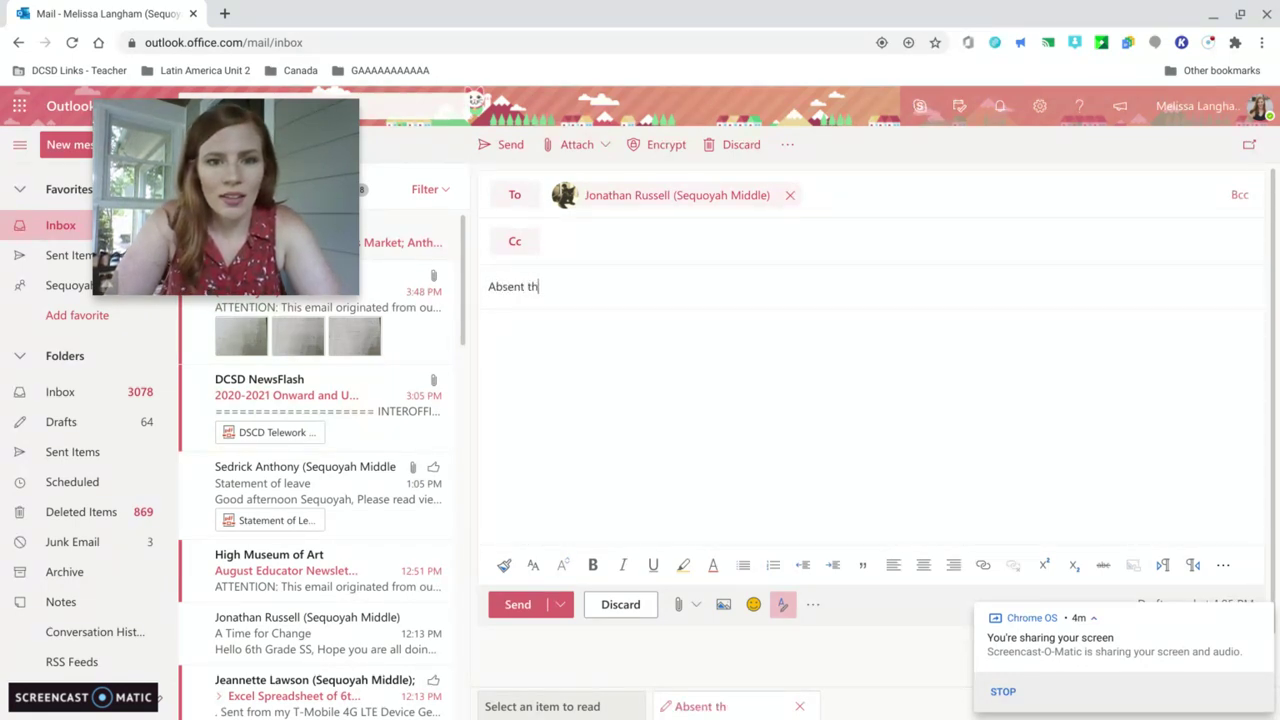
# - Write a body saying the sender is sick and asking for assignments, then select it all
pyautogui.click(605, 393)
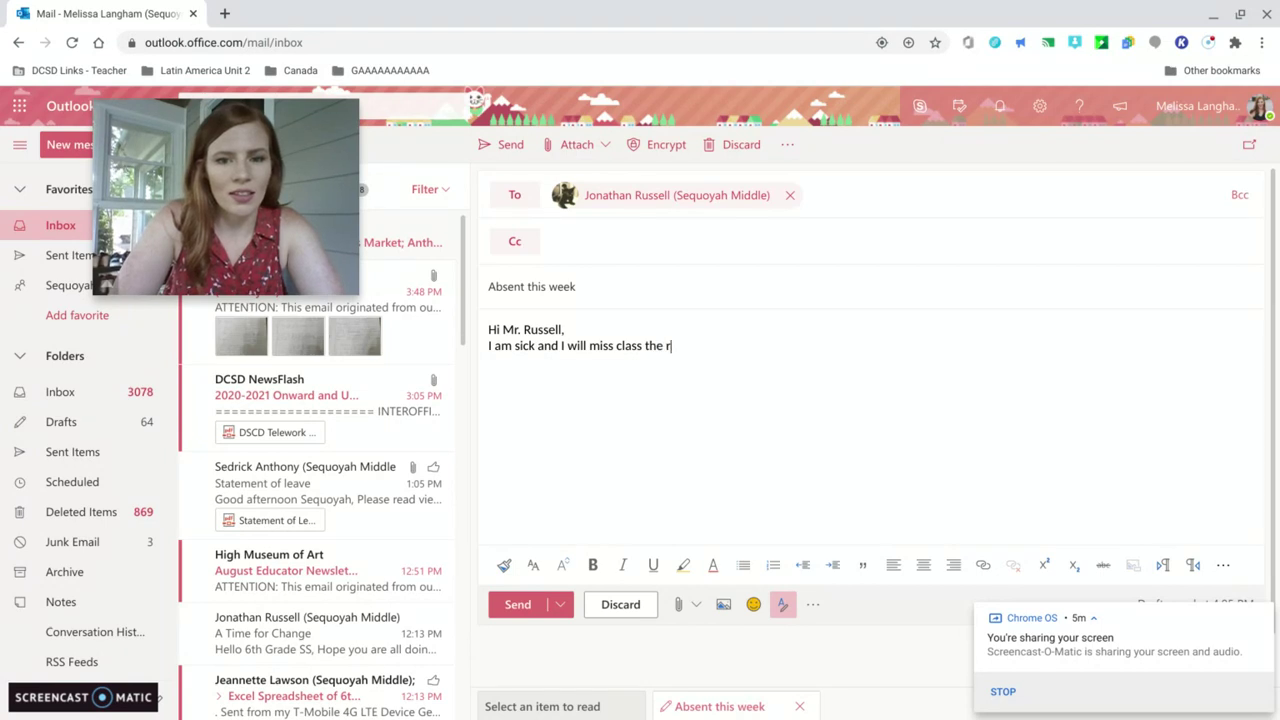
pyautogui.write('of the week.')
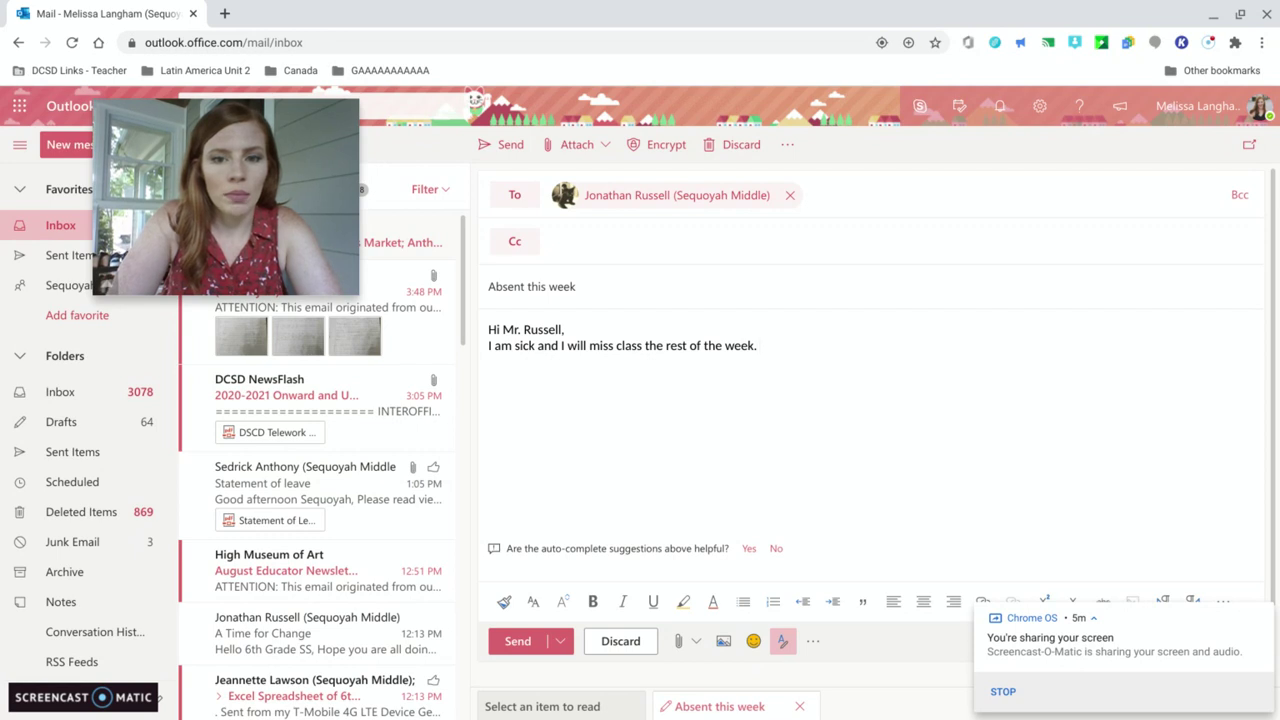
pyautogui.write('lease let me know the assignments I need to work on.')
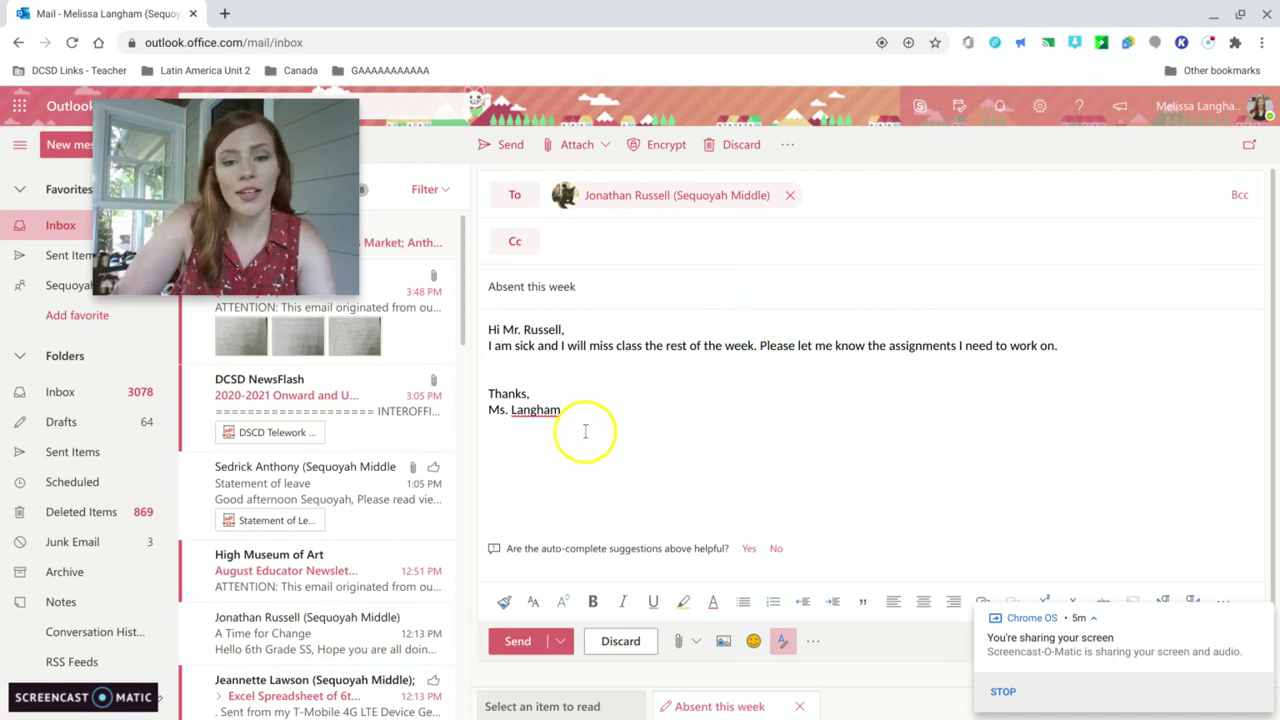
pyautogui.moveTo(570, 409); pyautogui.dragTo(491, 325)
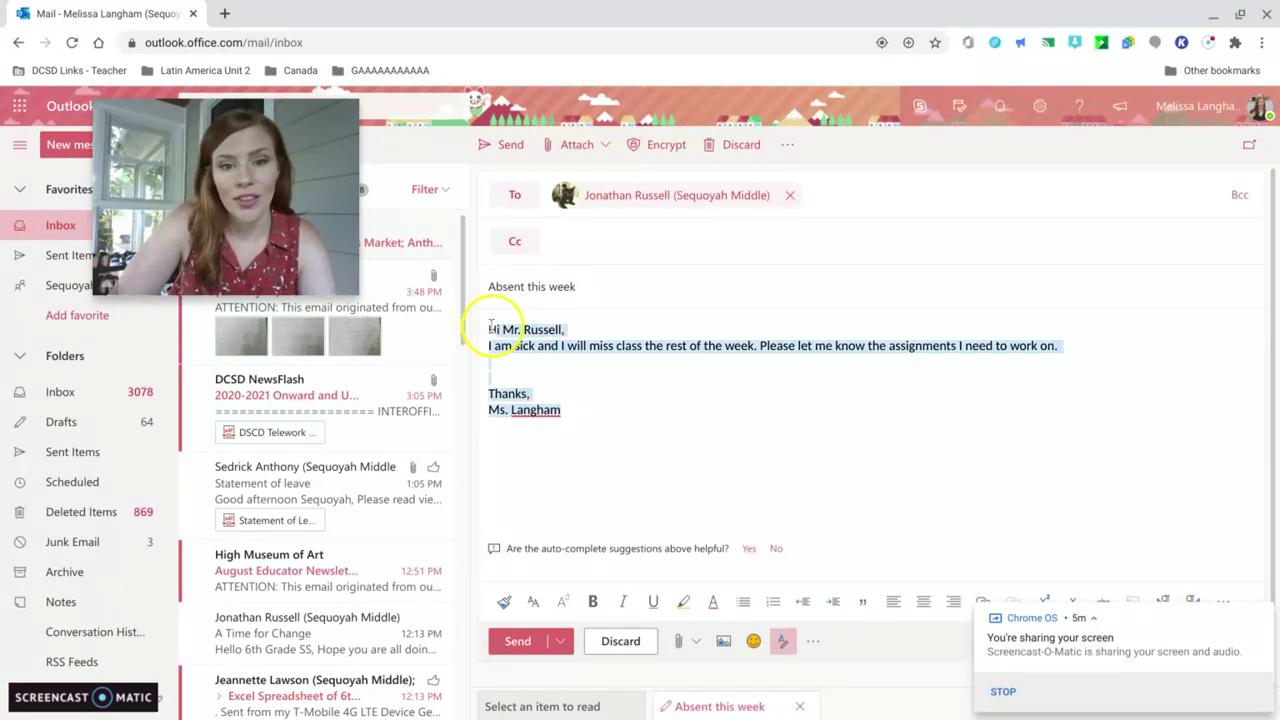
# - Change the subject to 'Homework week of august 17' and the body to a greeting with 'Here is my work for the week'
pyautogui.press('BackSpace')
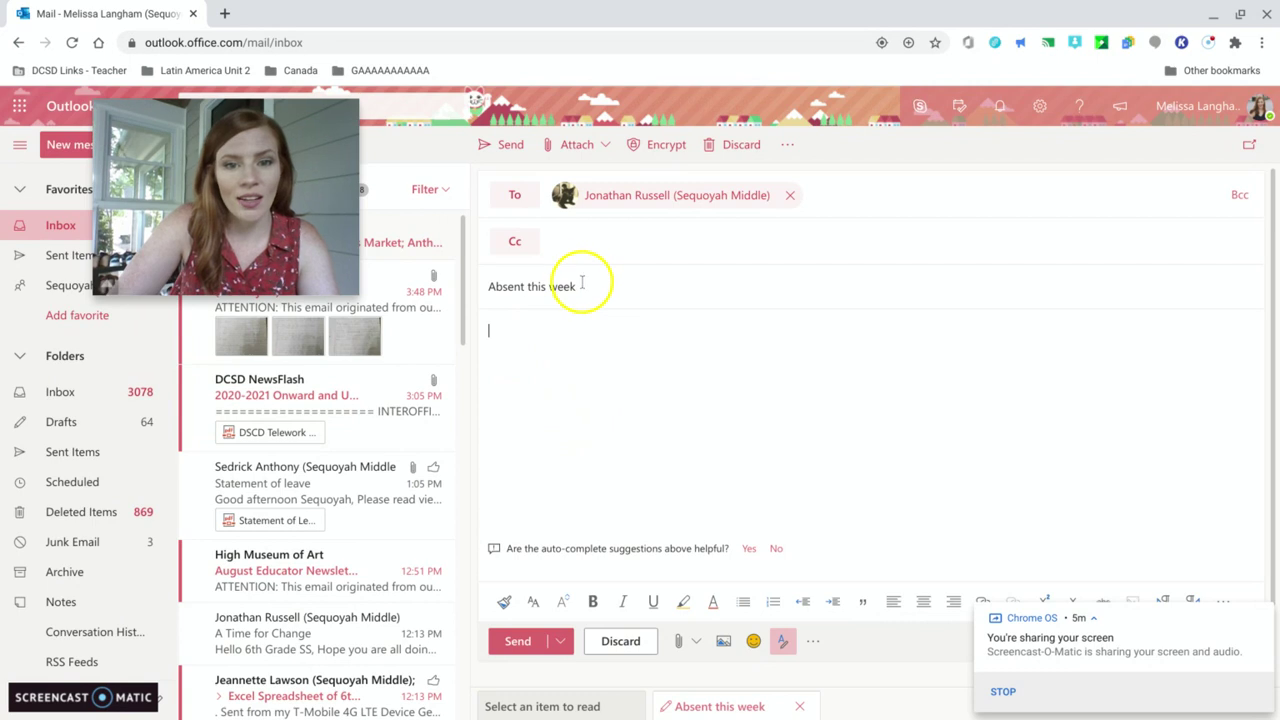
pyautogui.moveTo(576, 287); pyautogui.dragTo(485, 276)
pyautogui.write('Homework week of august 17')
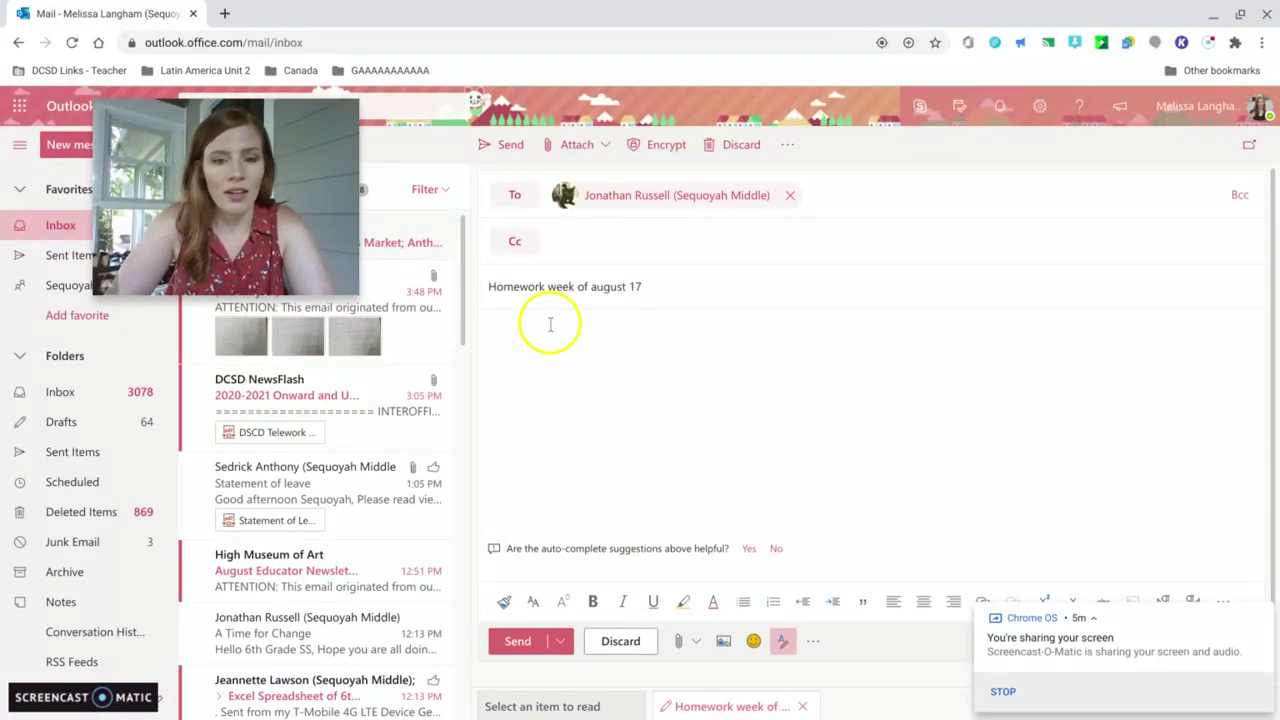
pyautogui.click(550, 324)
pyautogui.write('Hi Mr. Russell,')
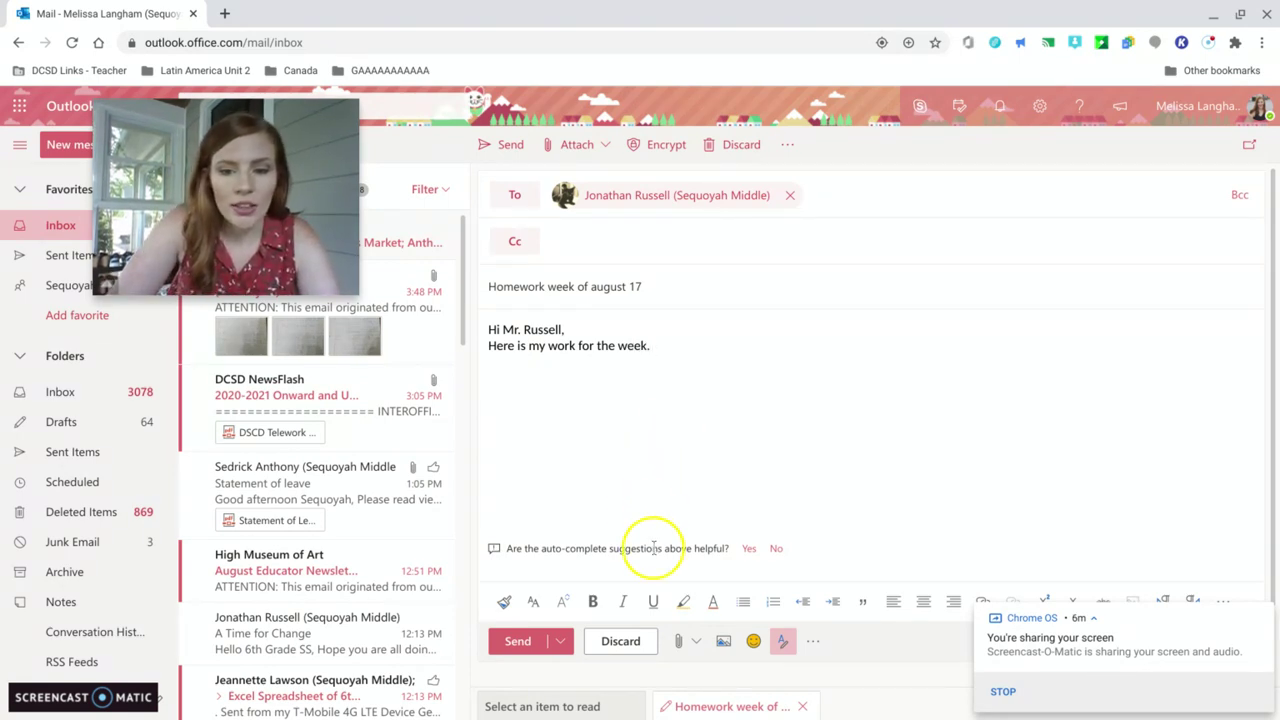
# - Attach 6 SS Week 1 Lesson 3.docx from OneDrive through Browse cloud locations
pyautogui.click(694, 645)
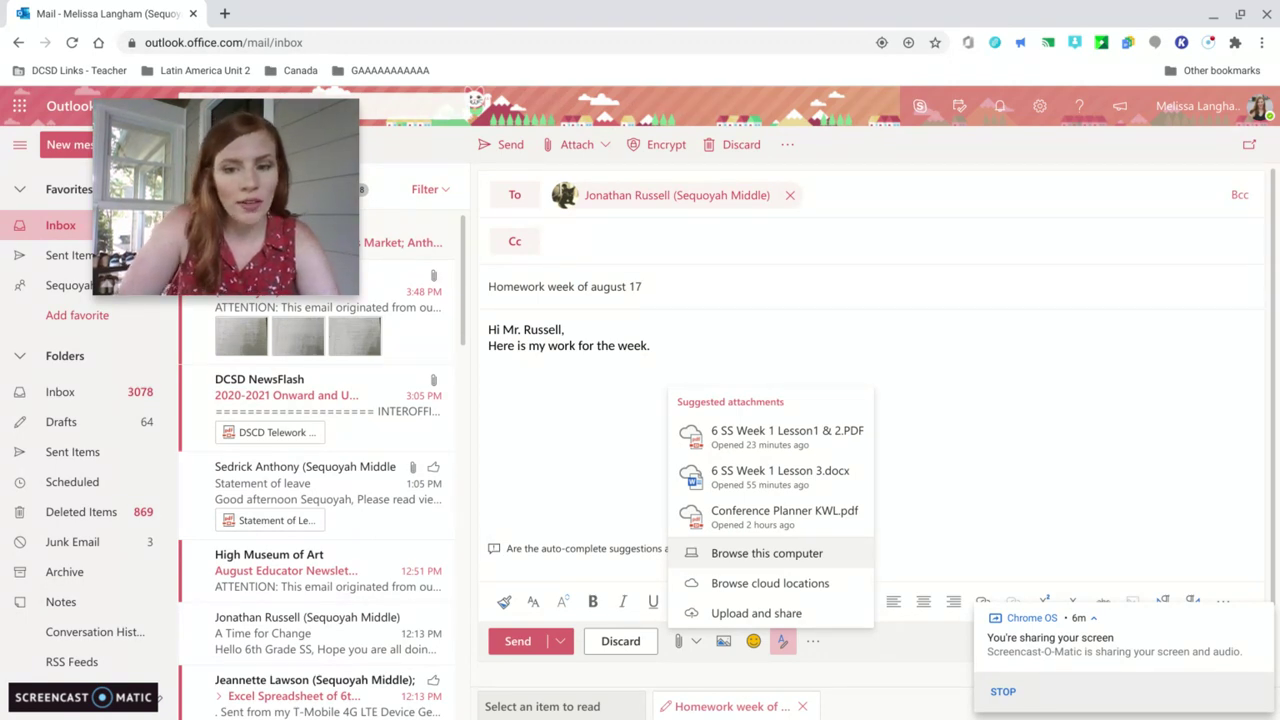
pyautogui.click(811, 591)
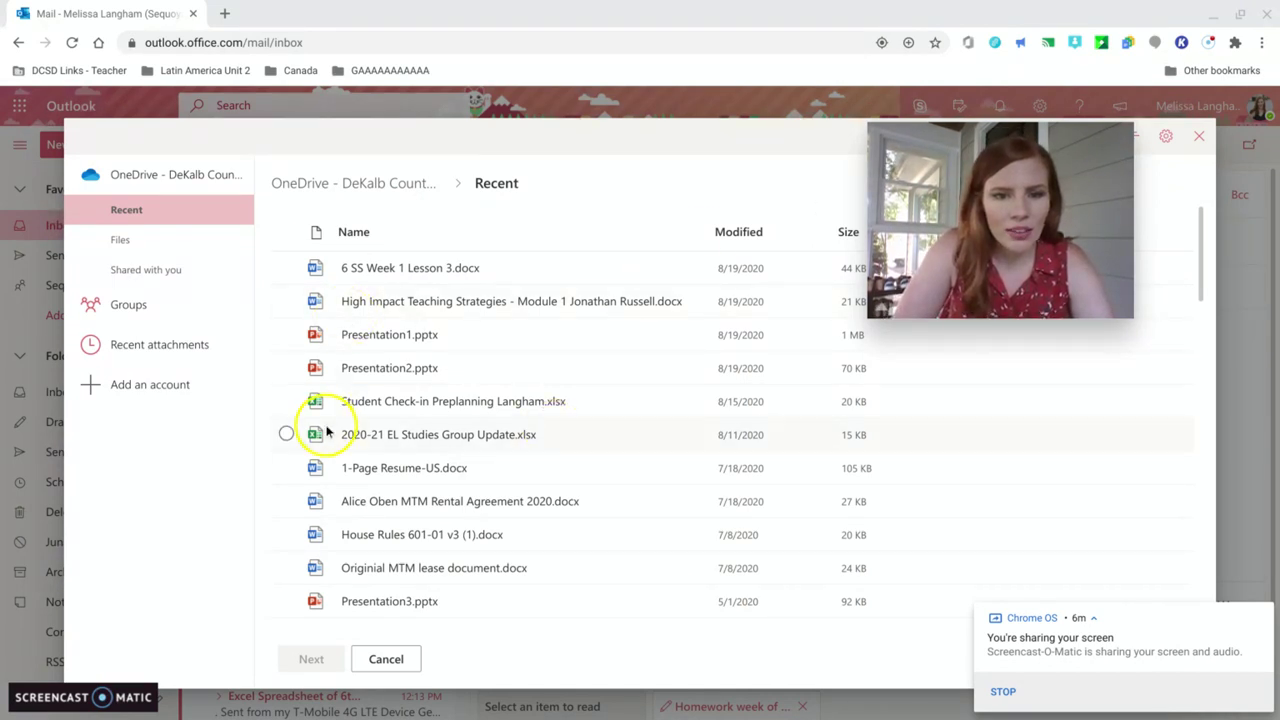
pyautogui.click(287, 270)
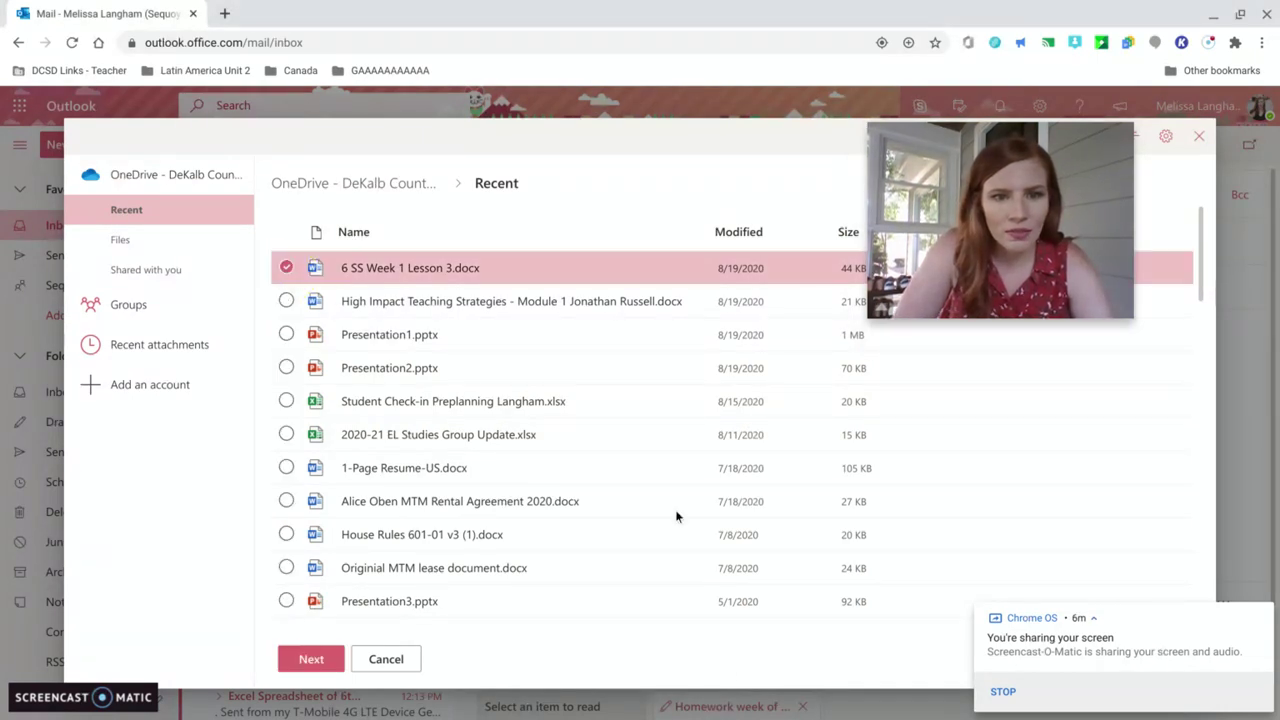
# - Attach 6 SS Week 1 Lesson 3.docx to the draft as a copy
pyautogui.click(305, 660)
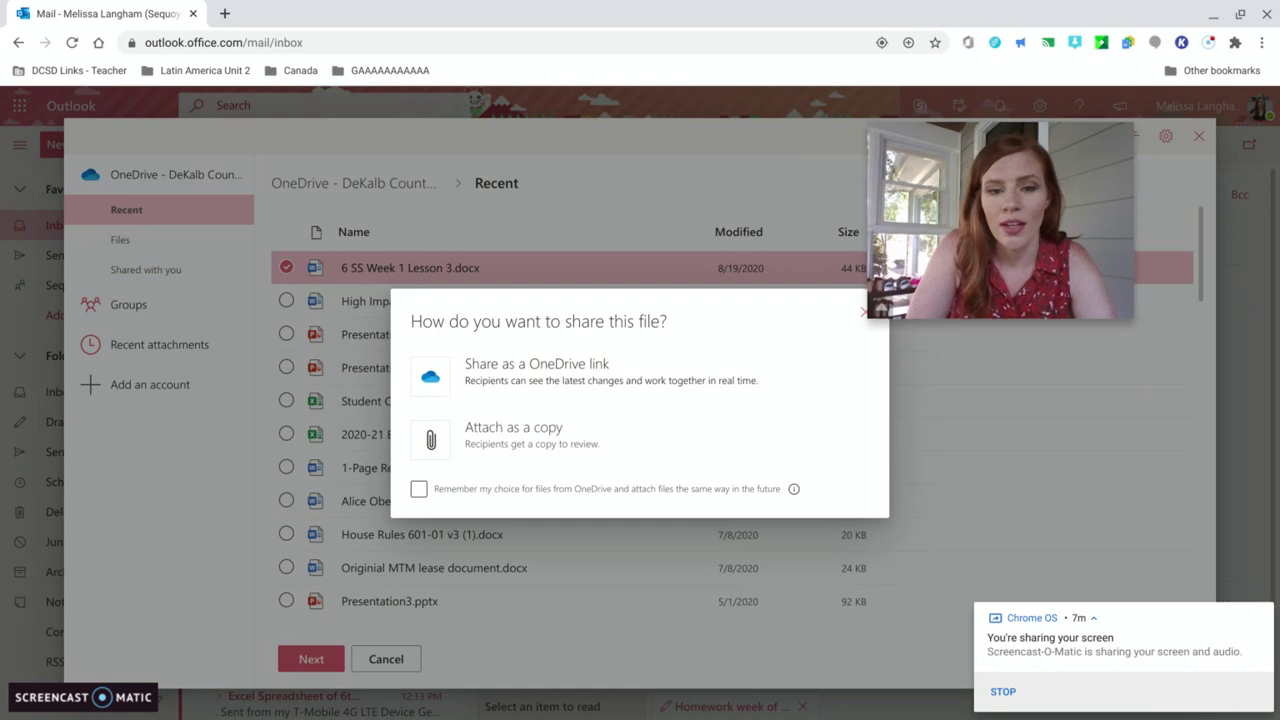
pyautogui.click(533, 446)
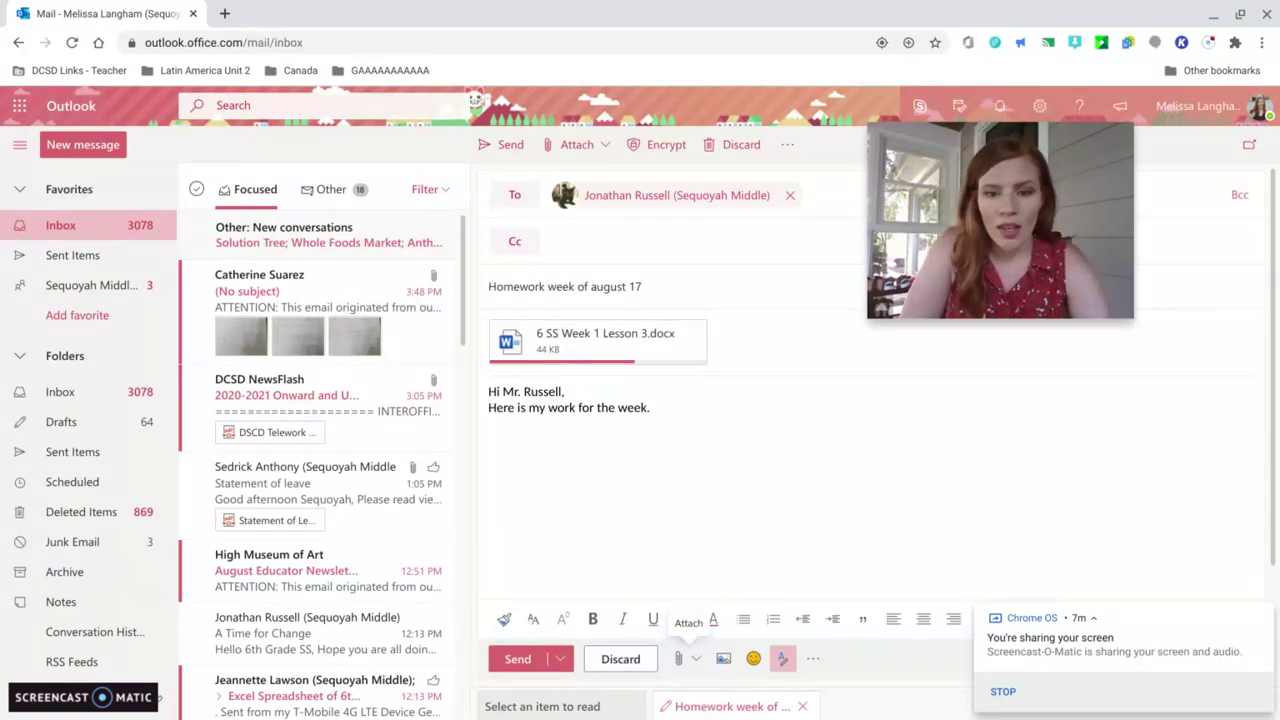
# - Add 6 SS Week 1 Lesson1 & 2.PDF from Suggested attachments as the second attachment
pyautogui.click(681, 659)
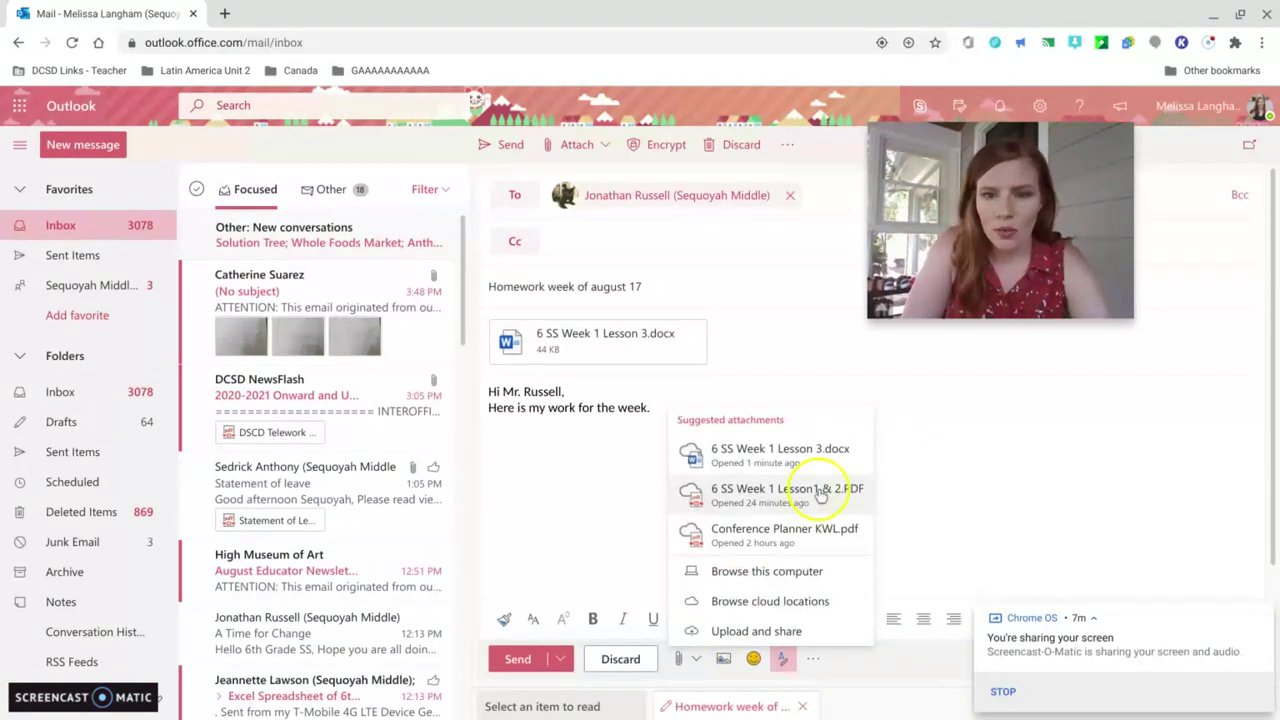
pyautogui.click(823, 494)
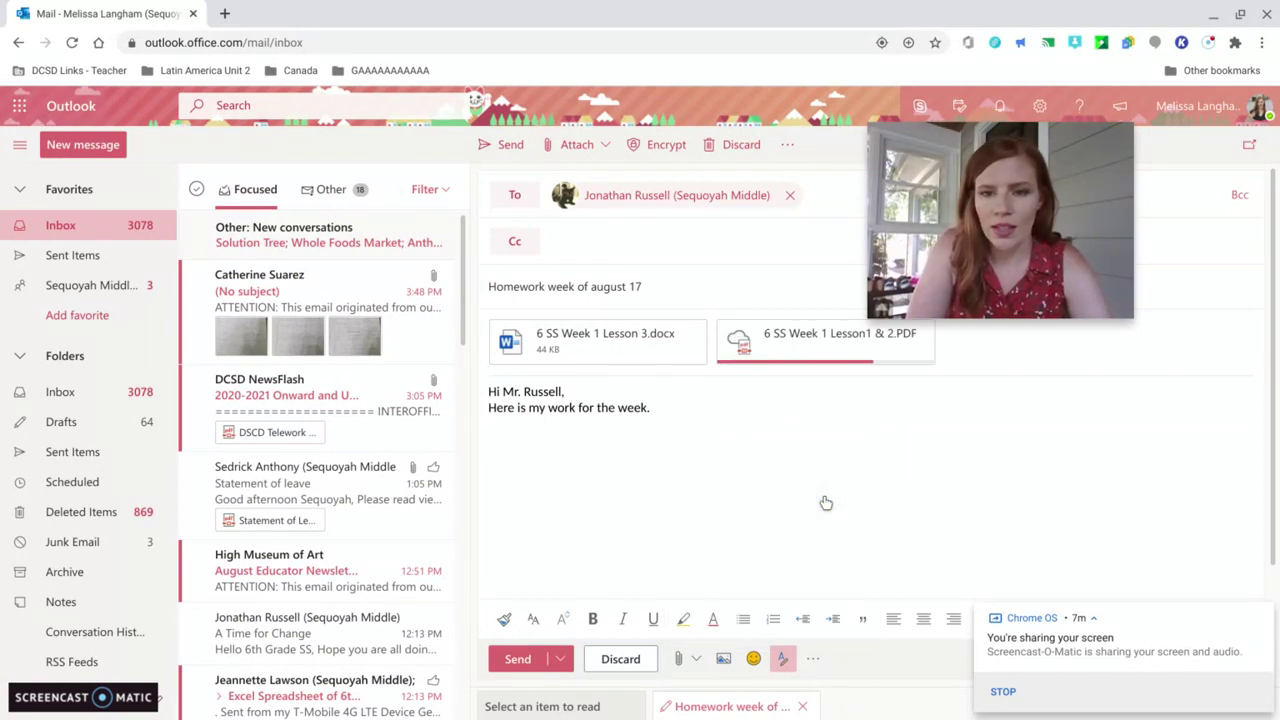